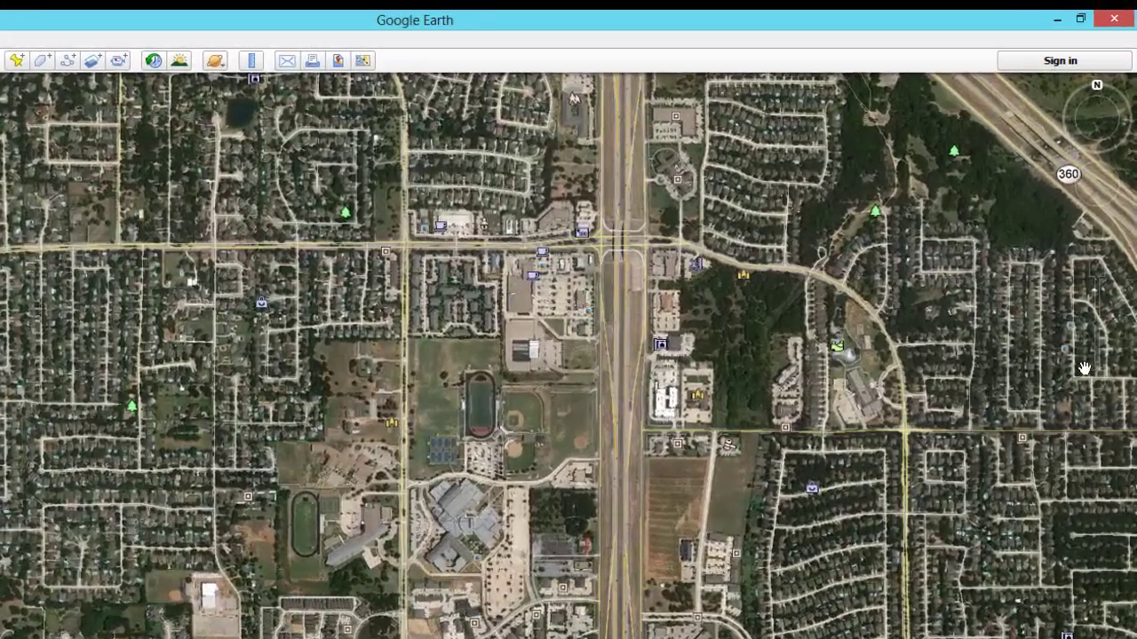
- Pan the map west, east, north and south around the Highway 121 interchange, and zoom in and back out
mouse_move(1104, 163)
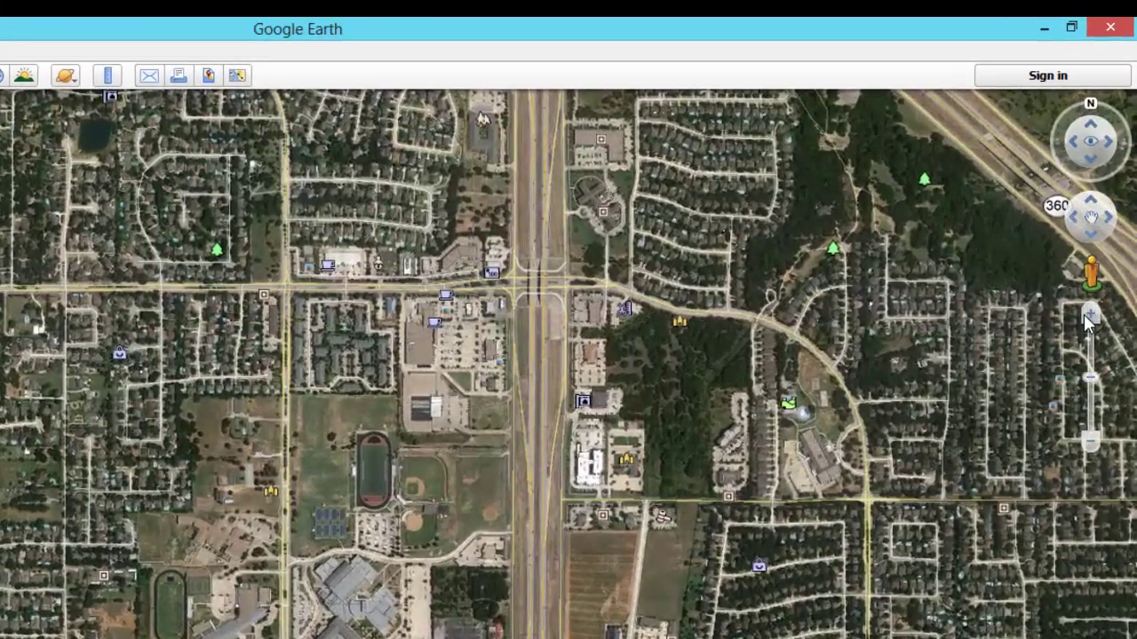
left_click(1073, 220)
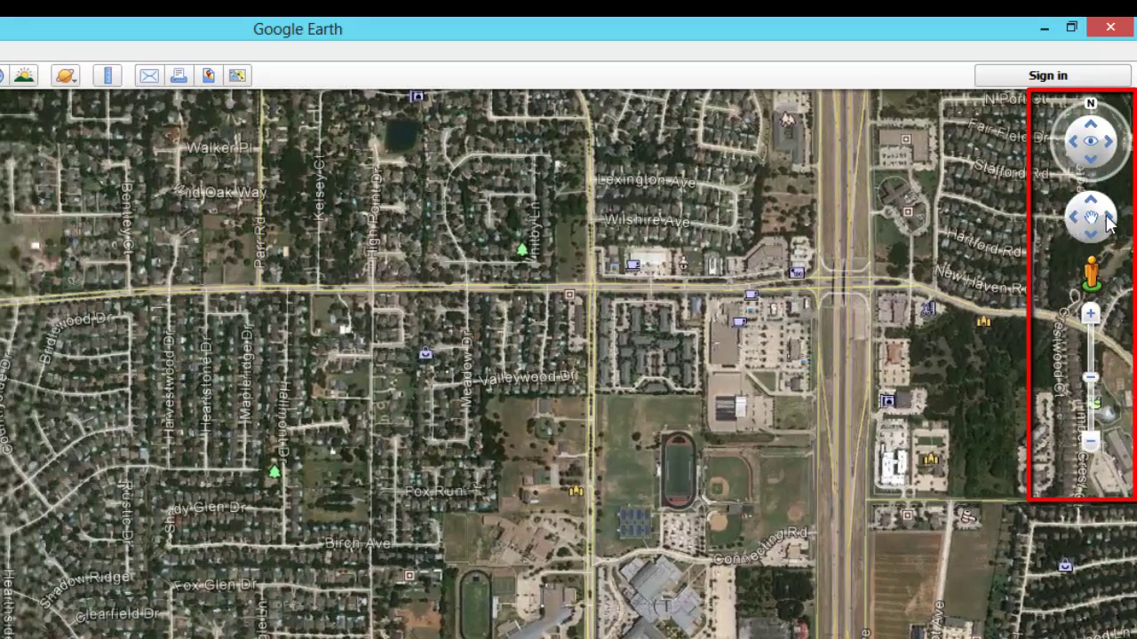
left_click(1110, 220)
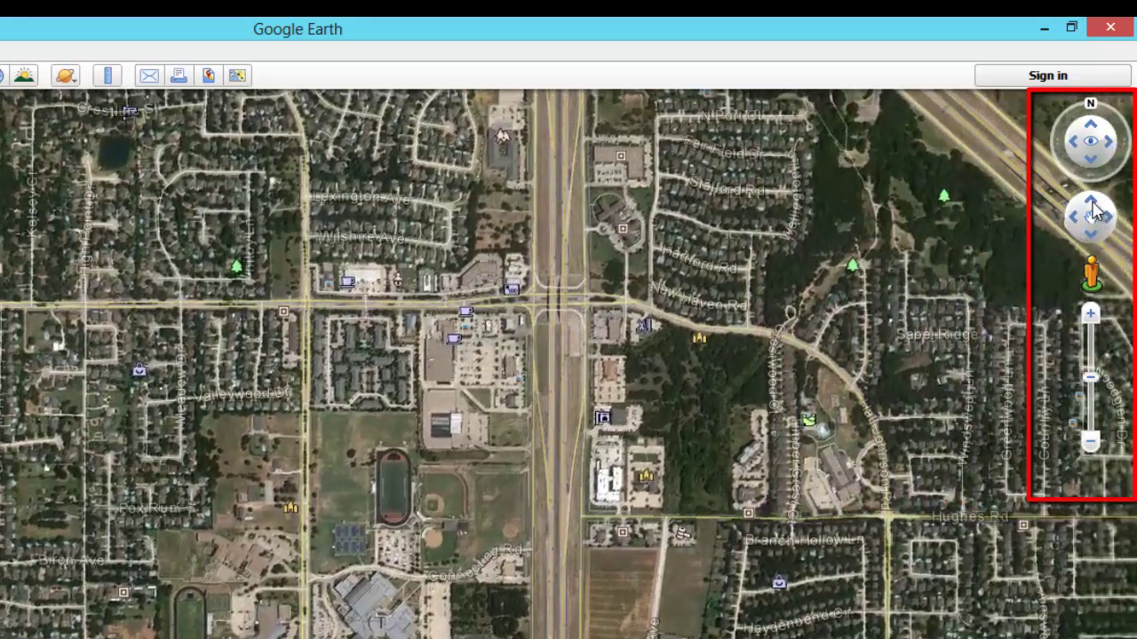
left_click(1091, 205)
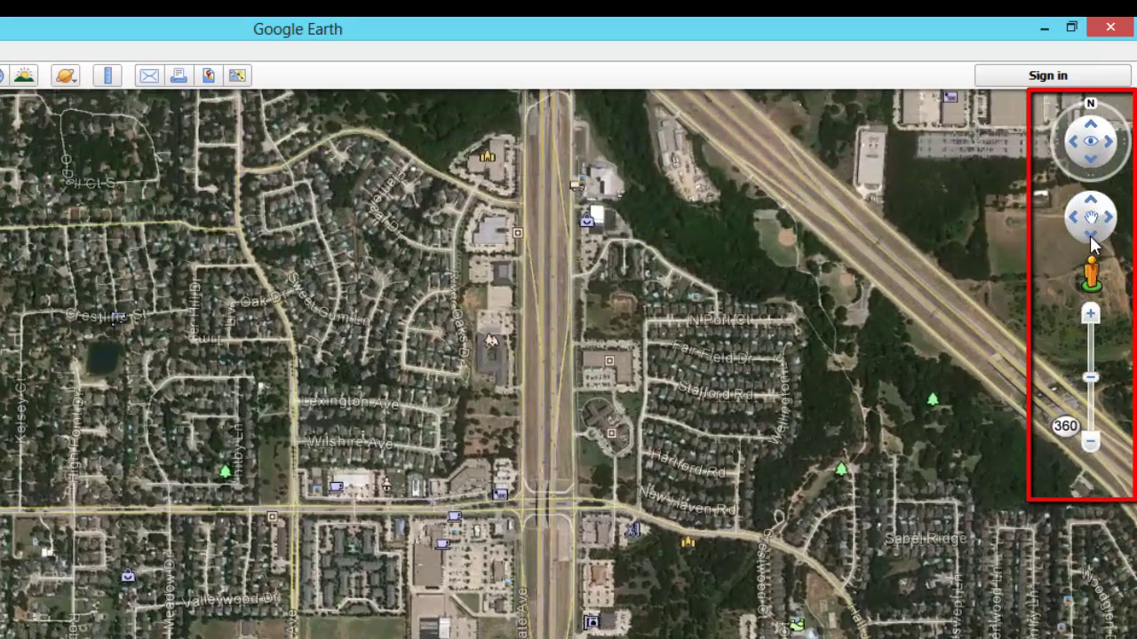
left_click(1090, 234)
left_click(1090, 313)
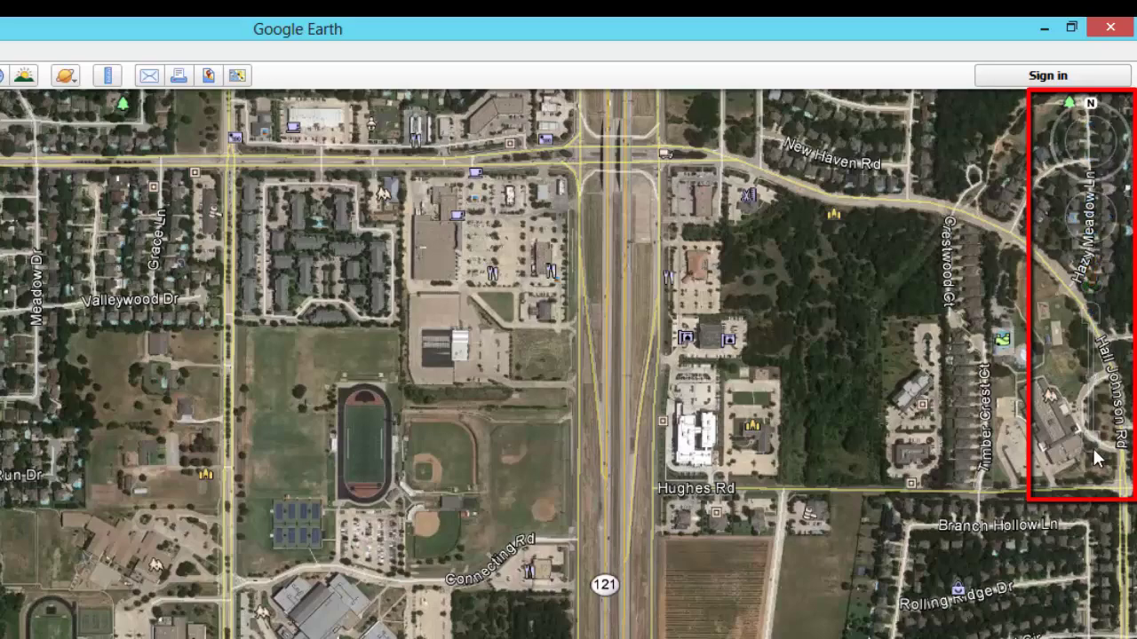
left_click(1090, 441)
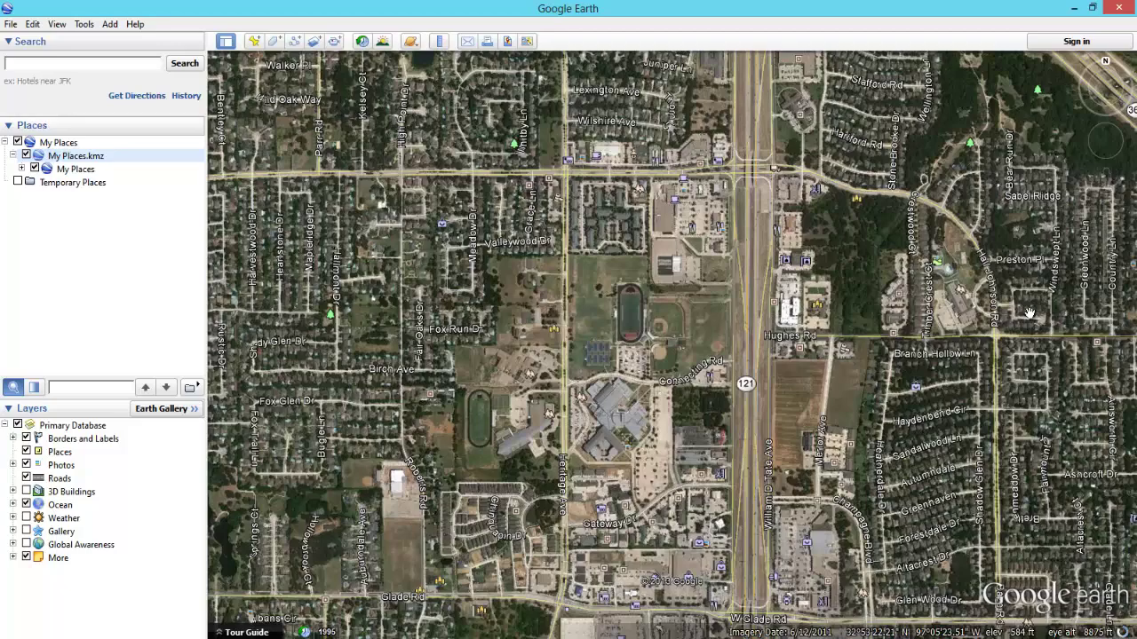
- Zoom in and out over the school campus and pan across the neighbourhoods between Highway 121 and Highway 360
scroll(1028, 313, "up", 3)
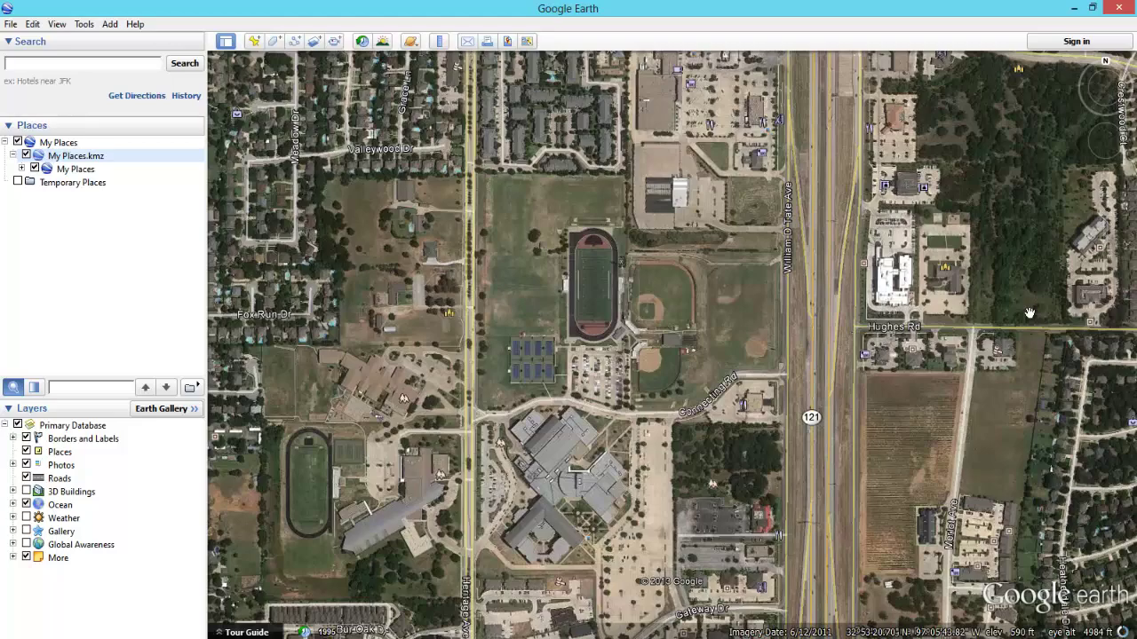
scroll(1029, 312, "down", 3)
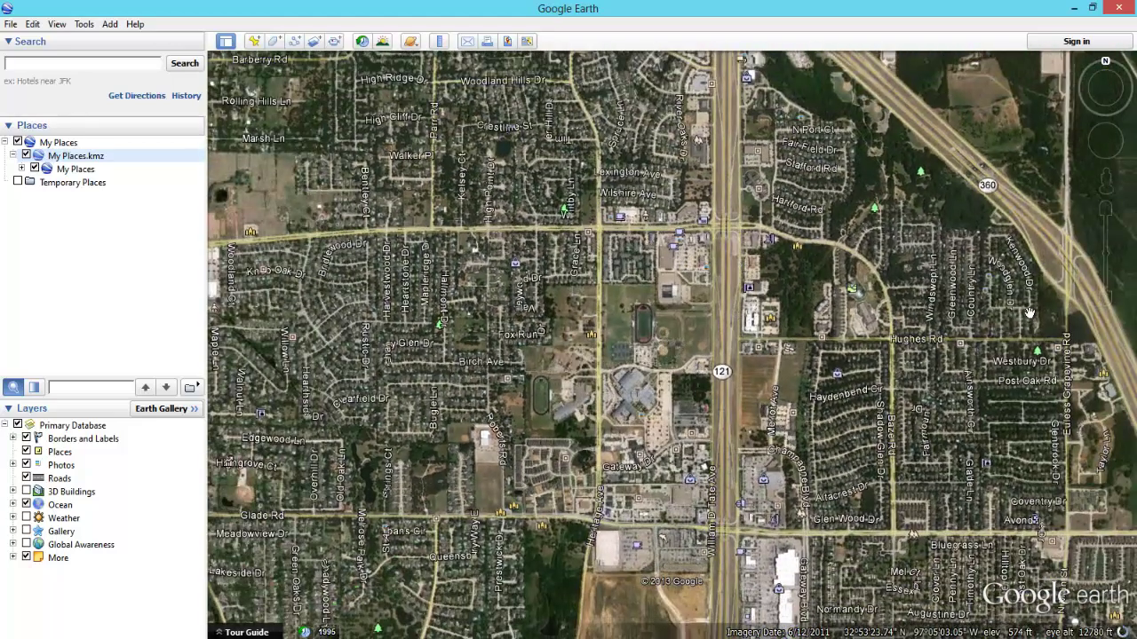
key("Left")
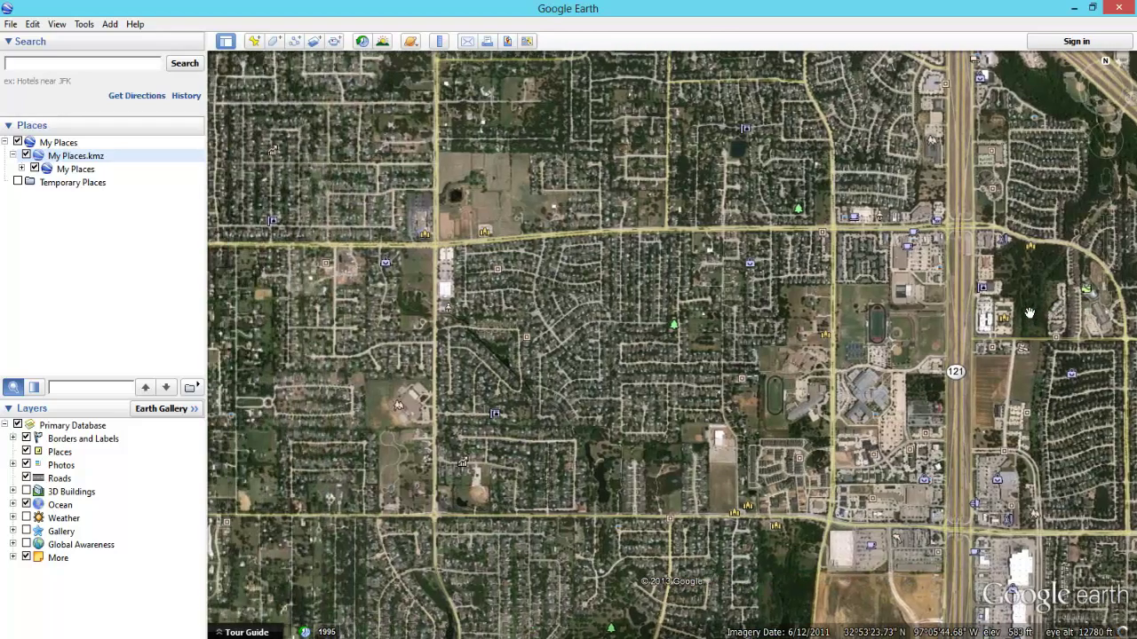
key("Right")
key("Up")
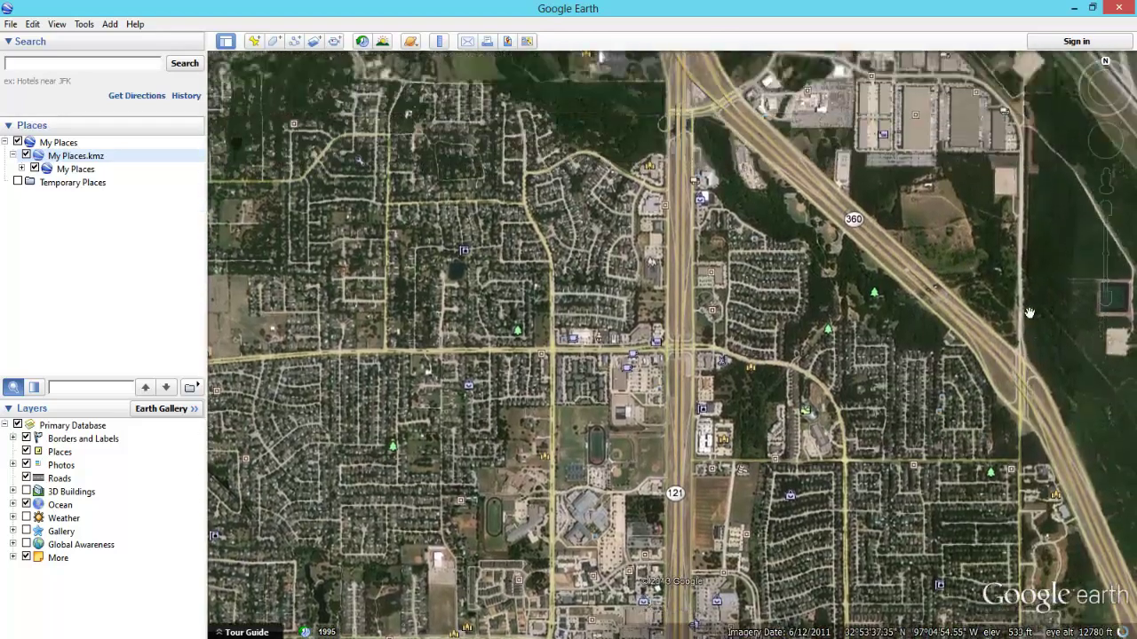
key("Down")
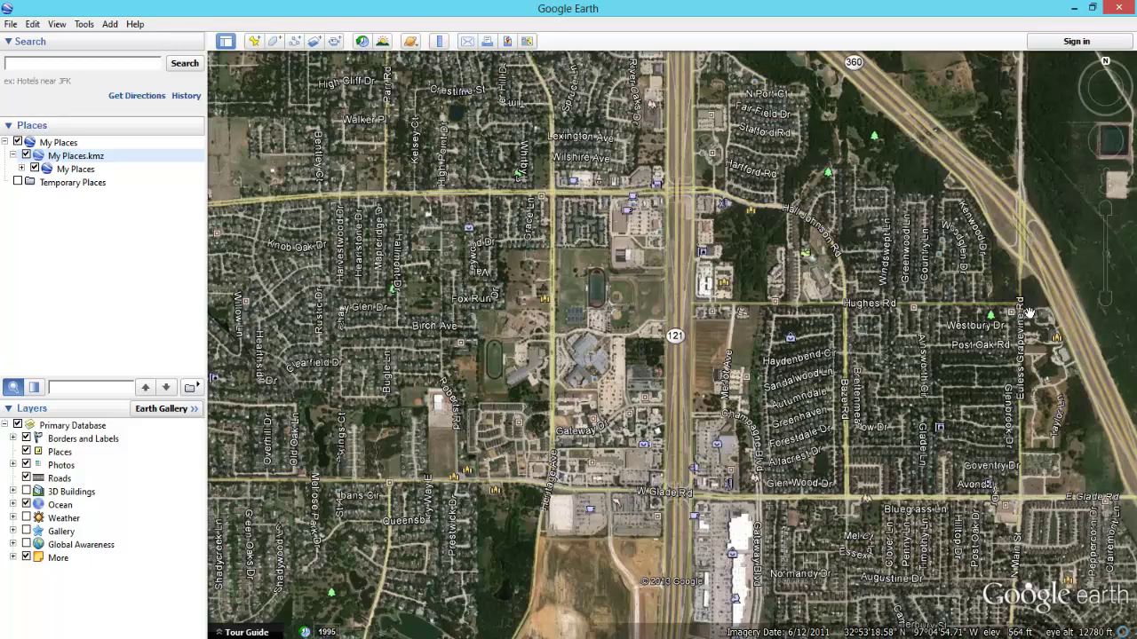
key("Left")
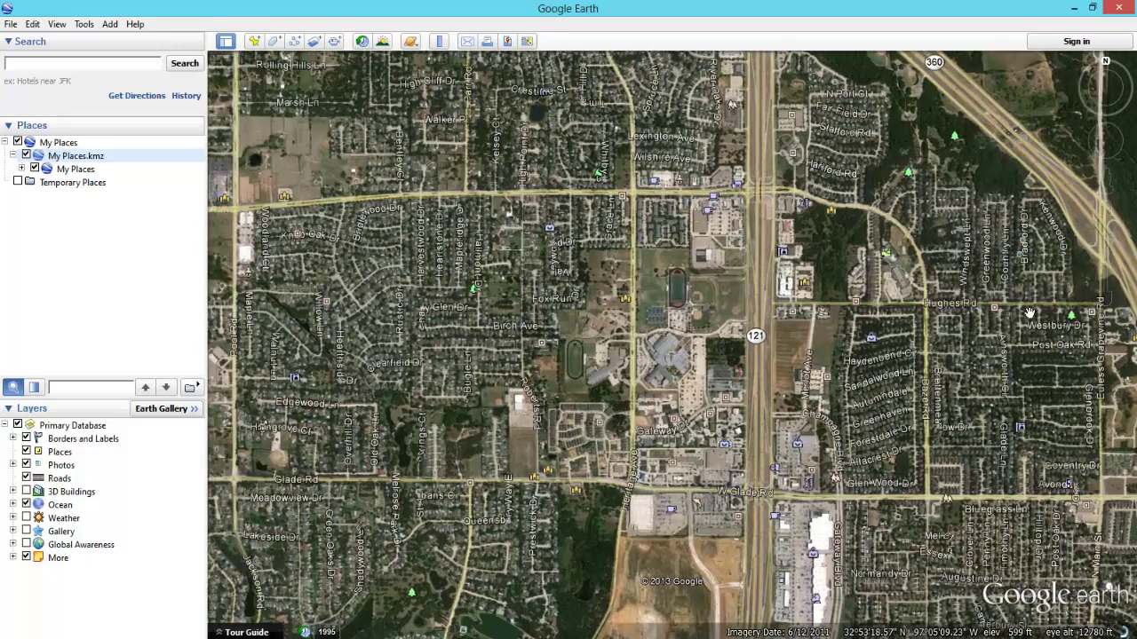
- Set the Ruler to measure a multi-point path in yards, with the view close up on the football field
key("Page_Up")
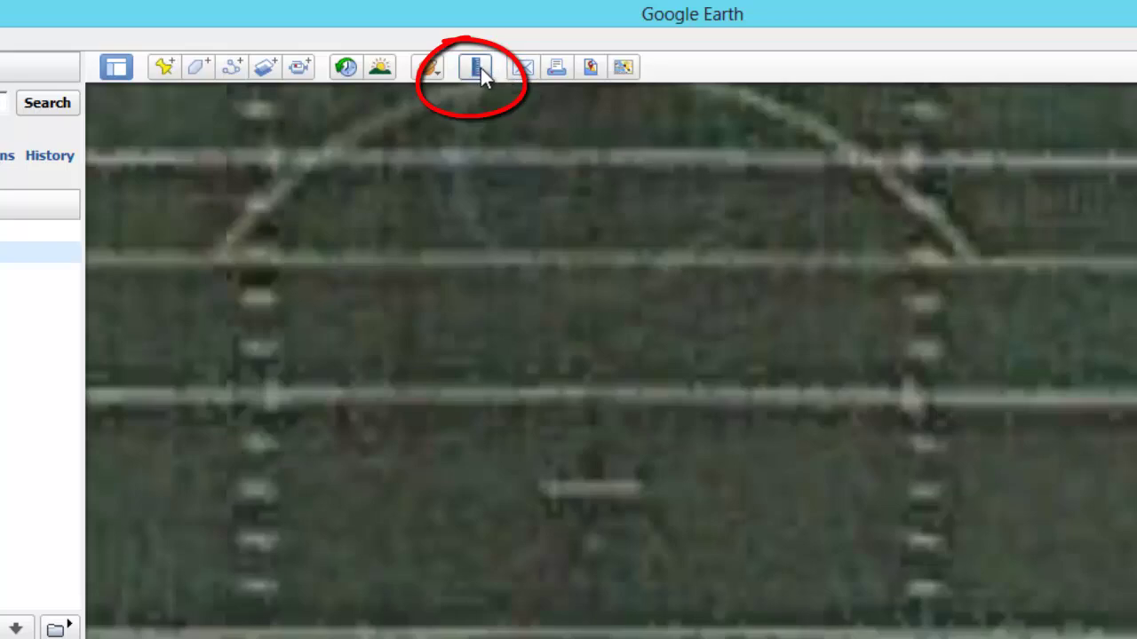
left_click(477, 68)
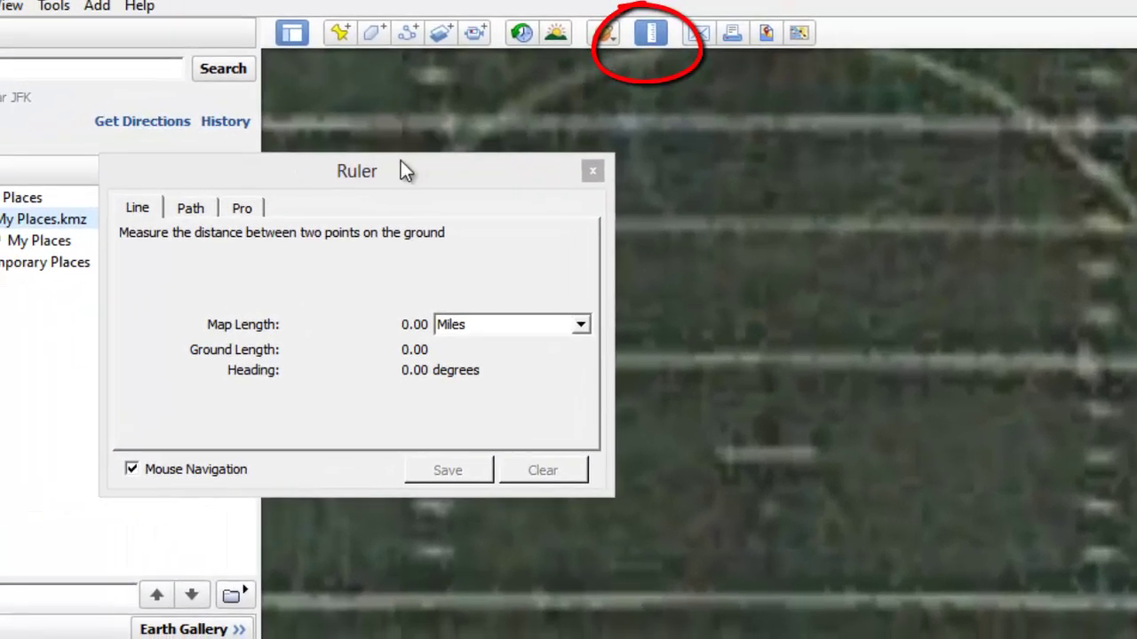
left_click(192, 212)
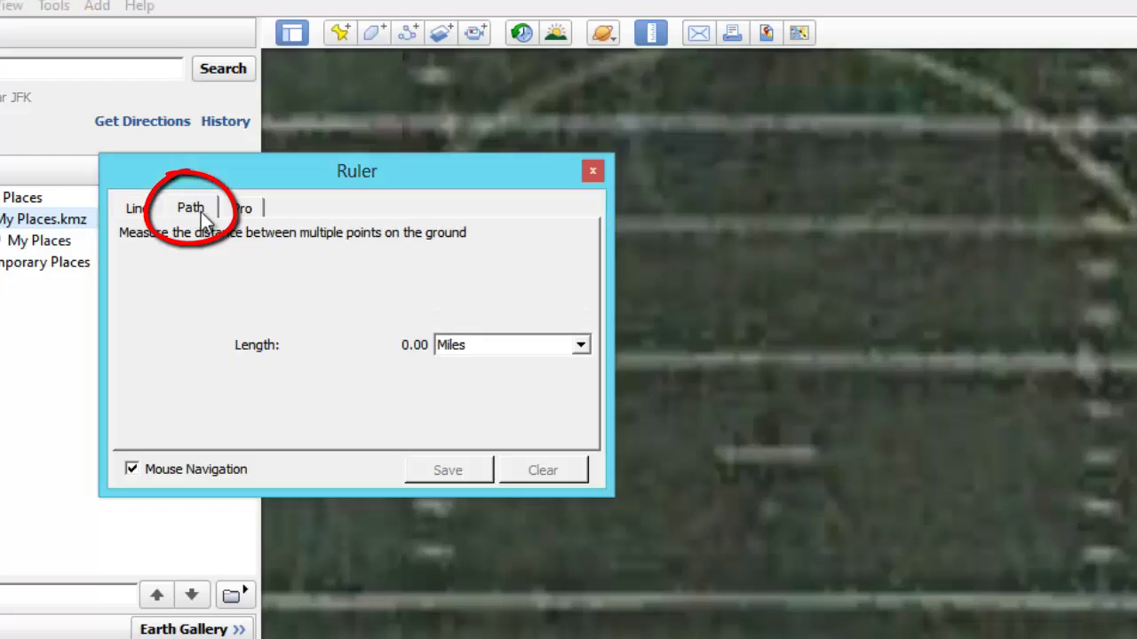
left_click(472, 348)
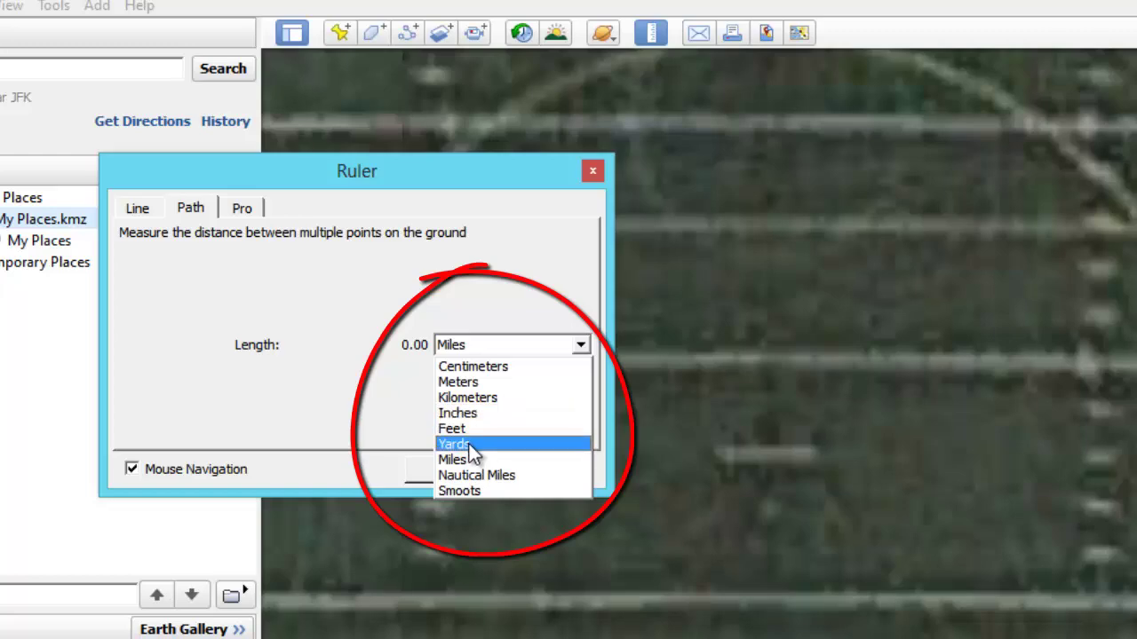
left_click(455, 444)
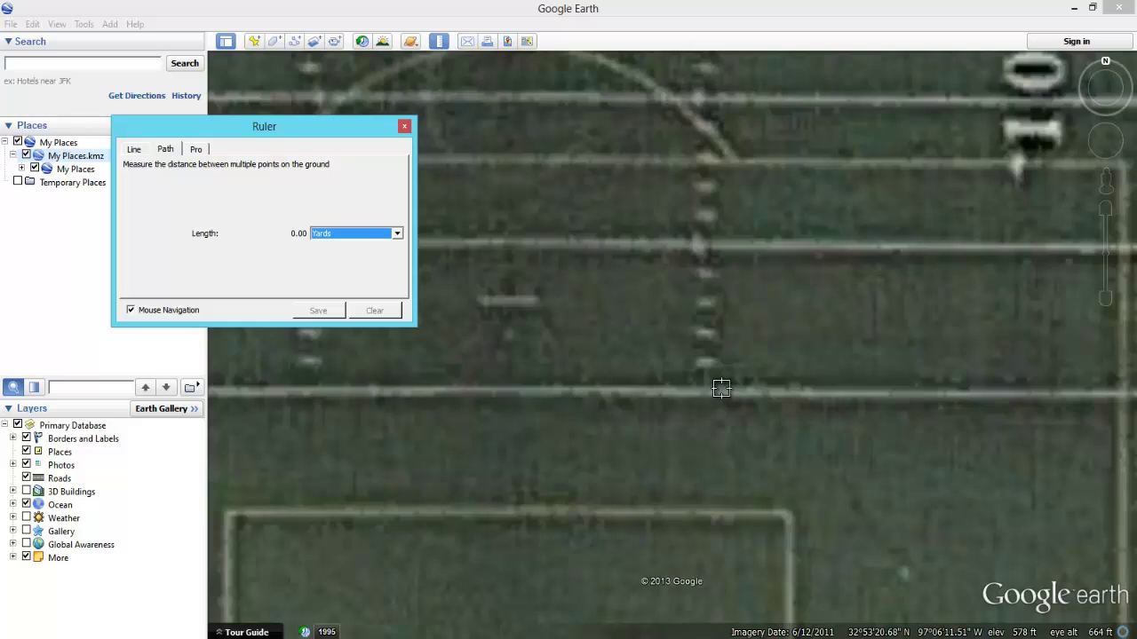
- Measure the football field from the south goal line to the north goal line, clear the measurement and close the Ruler
left_click(721, 388)
key("Up")
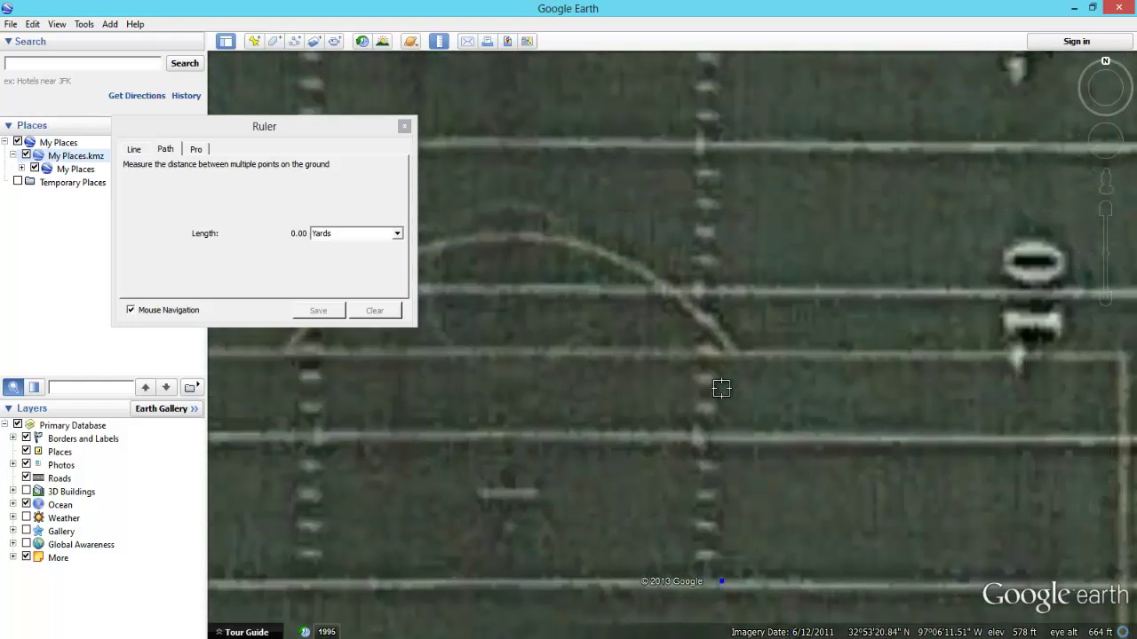
key("Up")
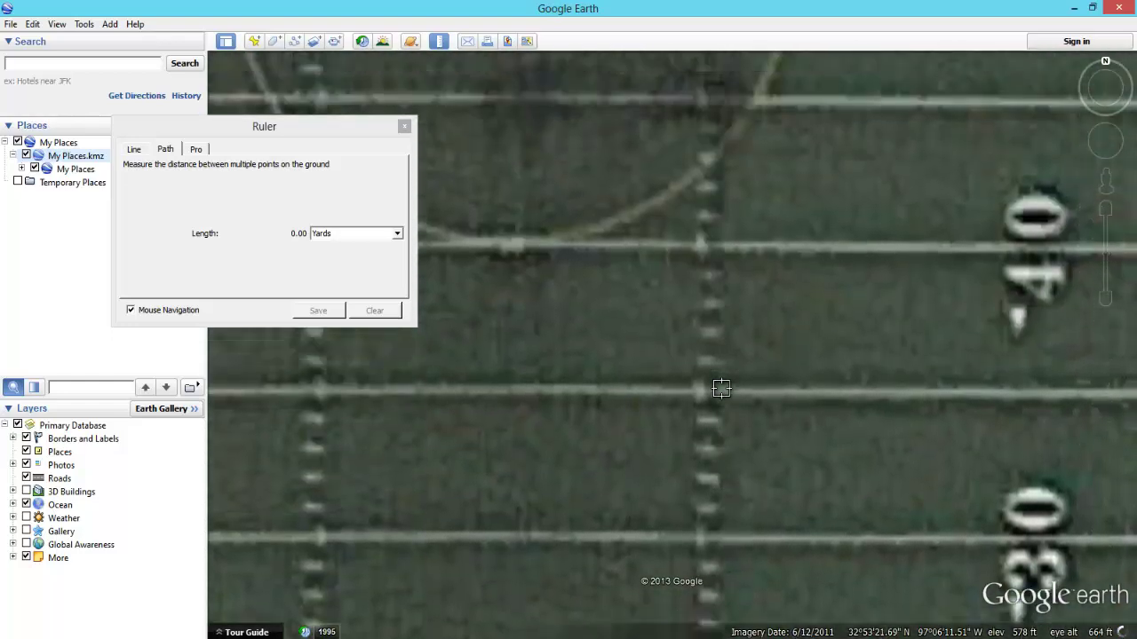
key("Up")
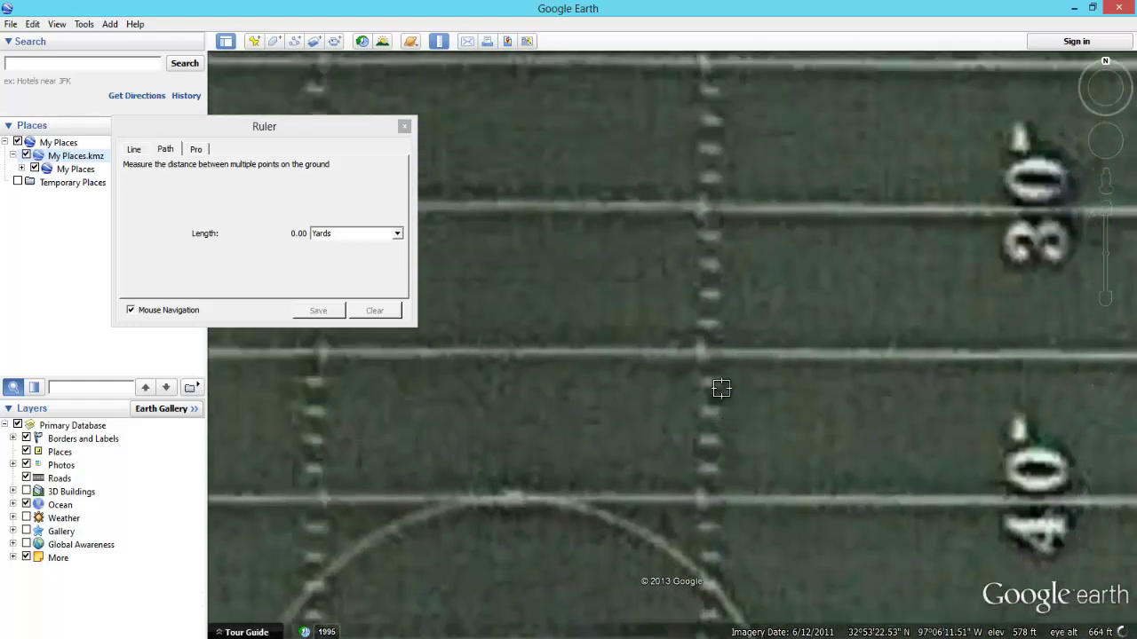
key("Up")
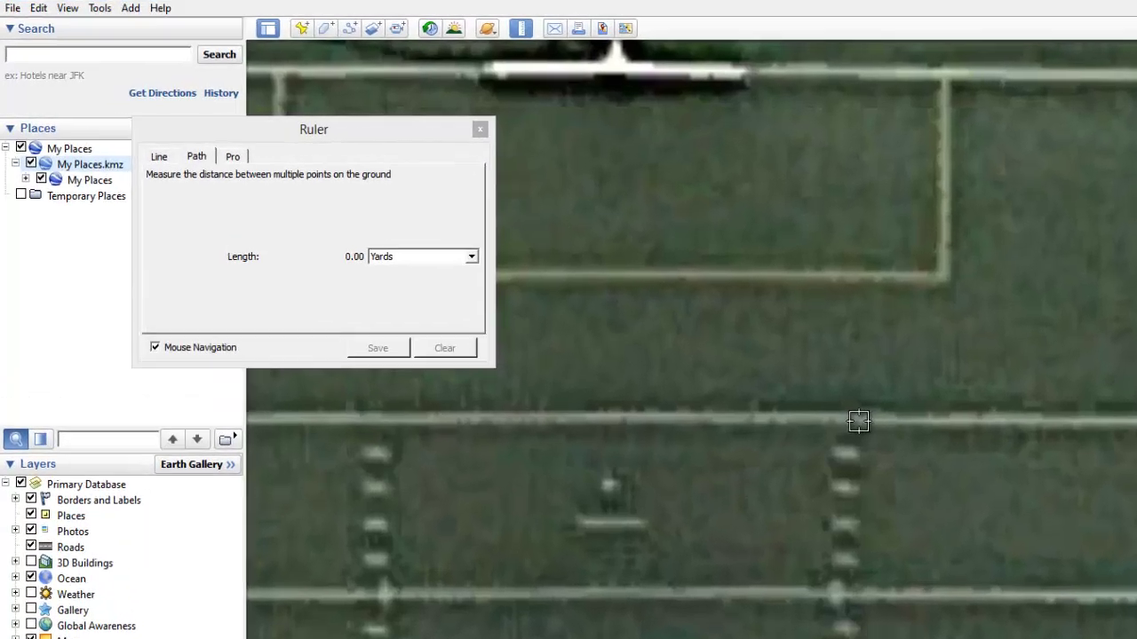
left_click(723, 373)
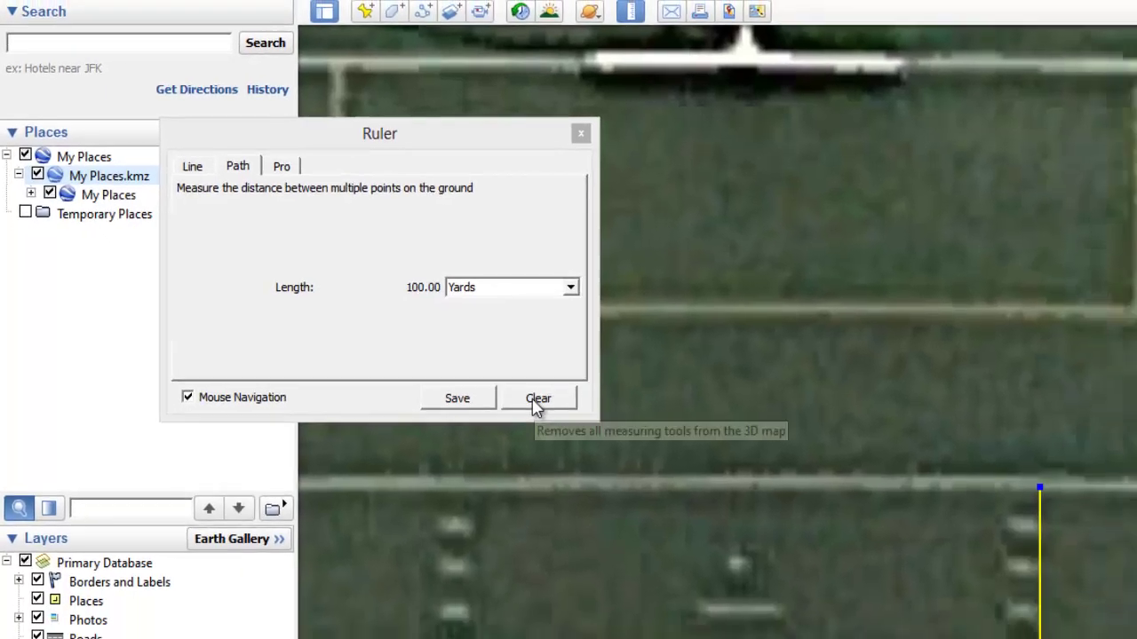
left_click(602, 435)
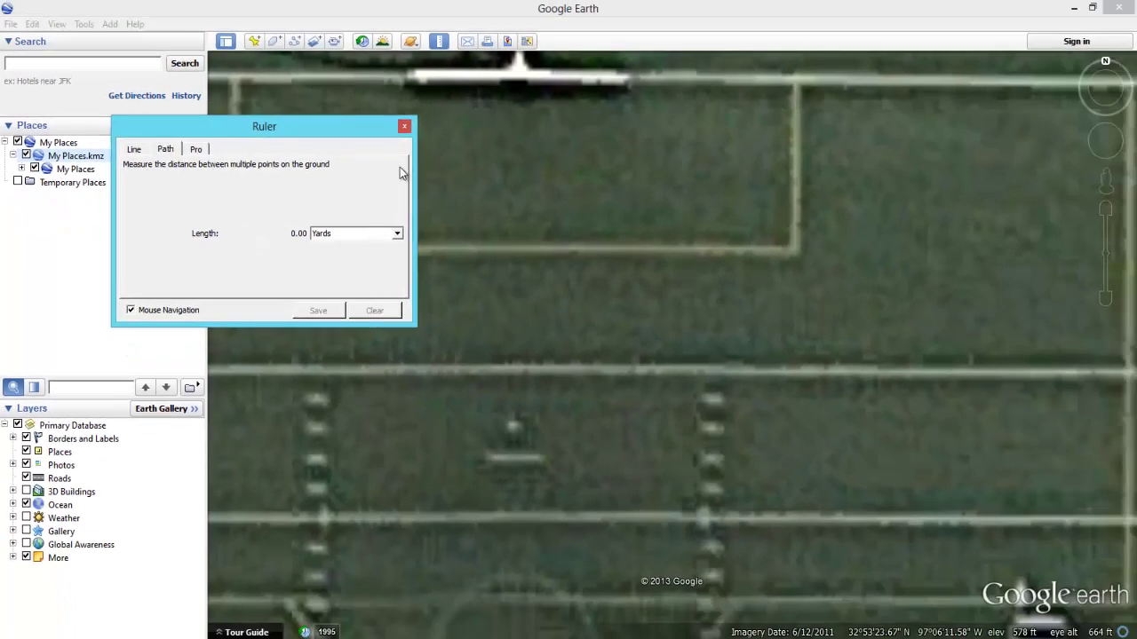
left_click(404, 127)
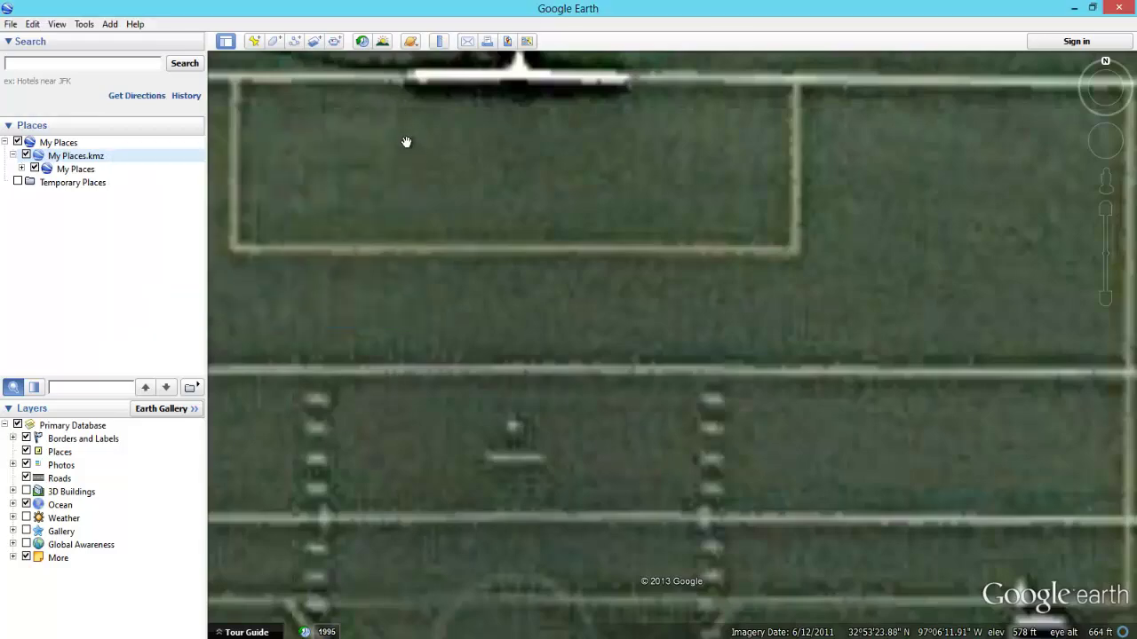
- Bring the residential streets around Beverly Dr, southwest of the large lakeside complex, into close view
scroll(406, 142, "down", 3)
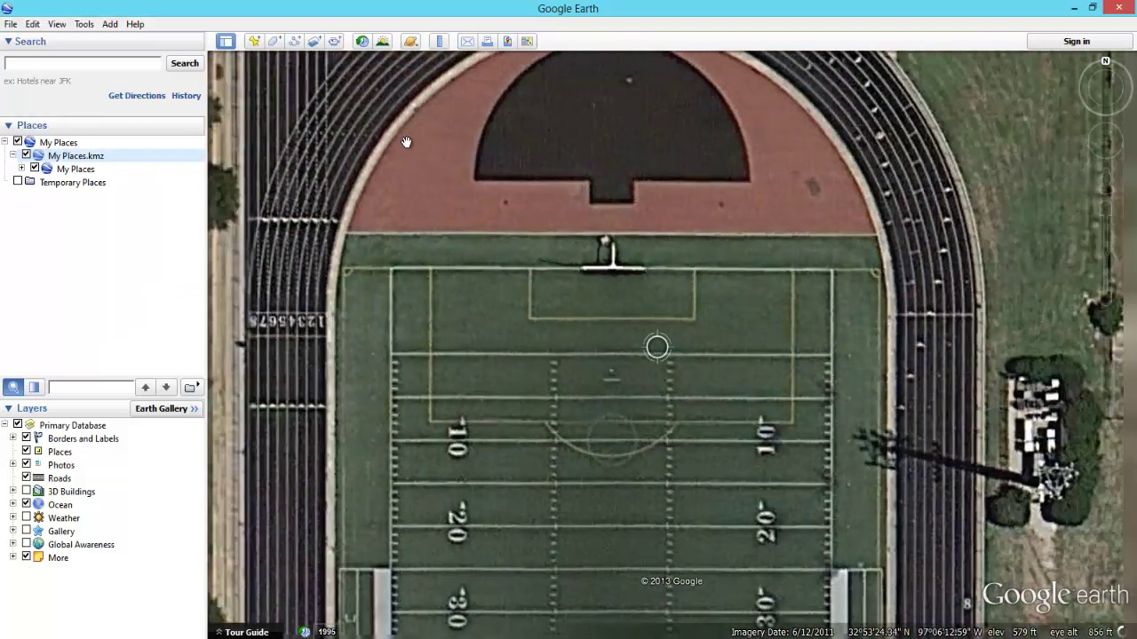
scroll(405, 142, "down", 3)
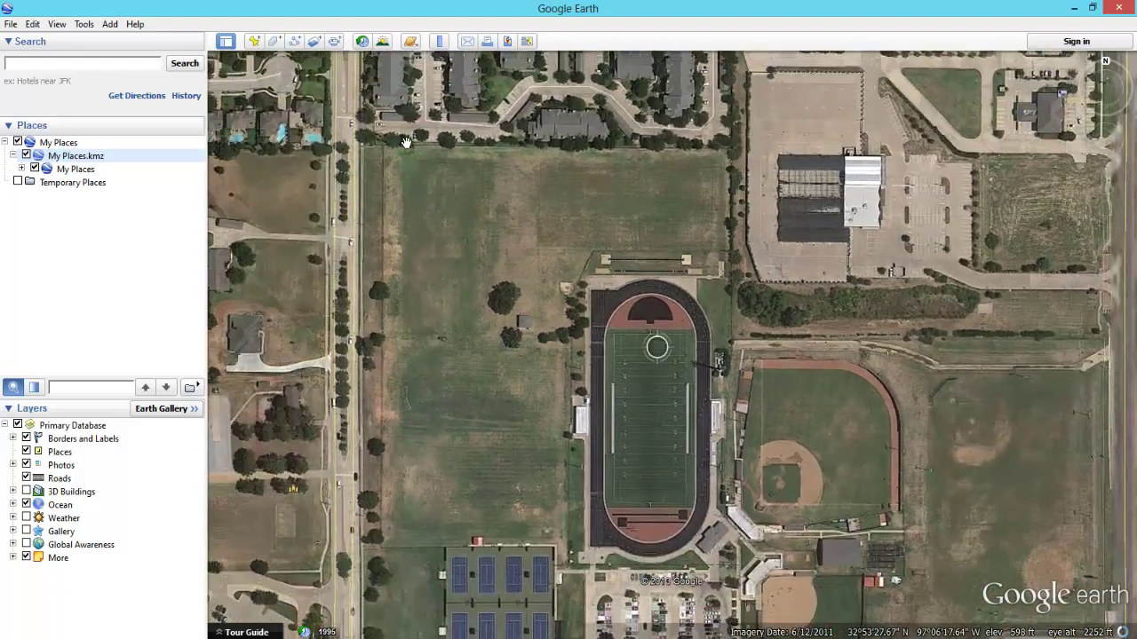
scroll(406, 142, "down", 5)
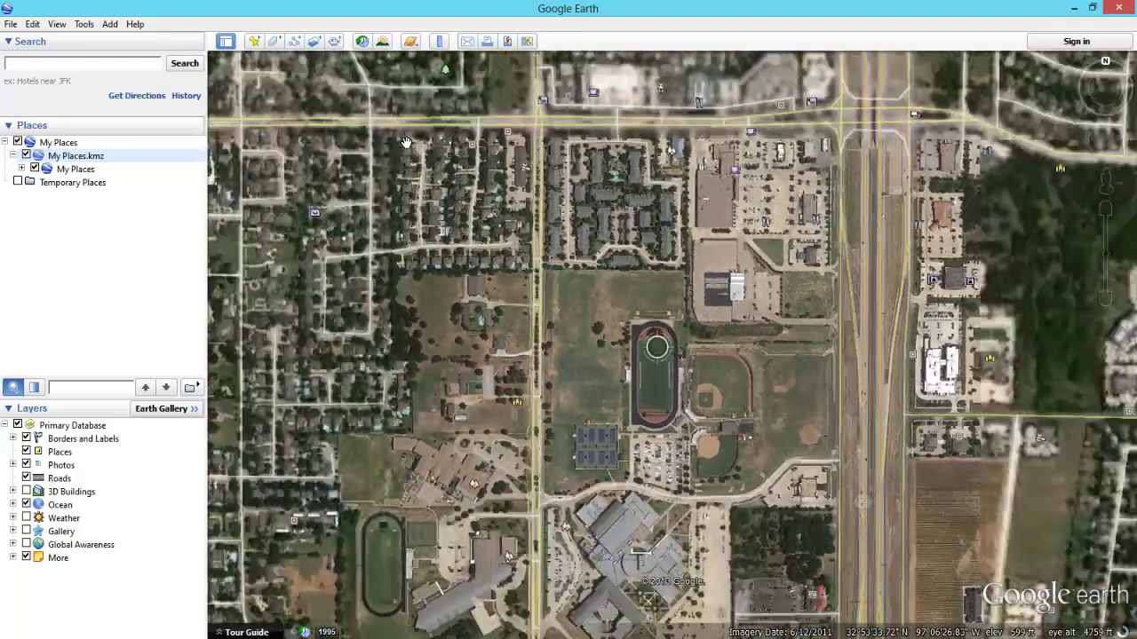
key("Up")
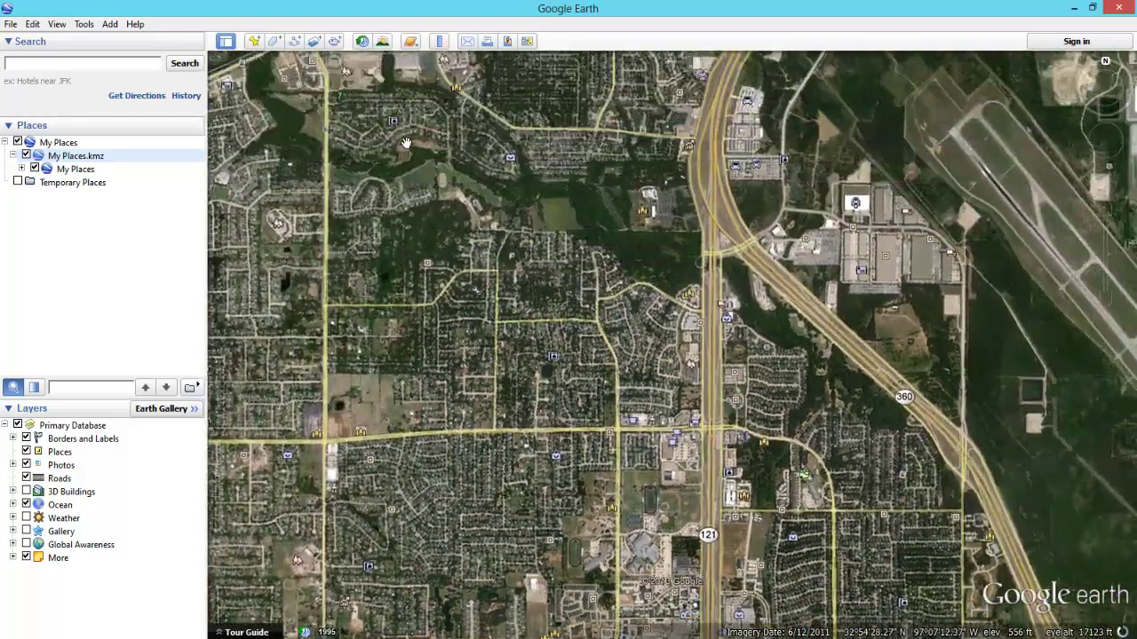
key("Right")
key("Up")
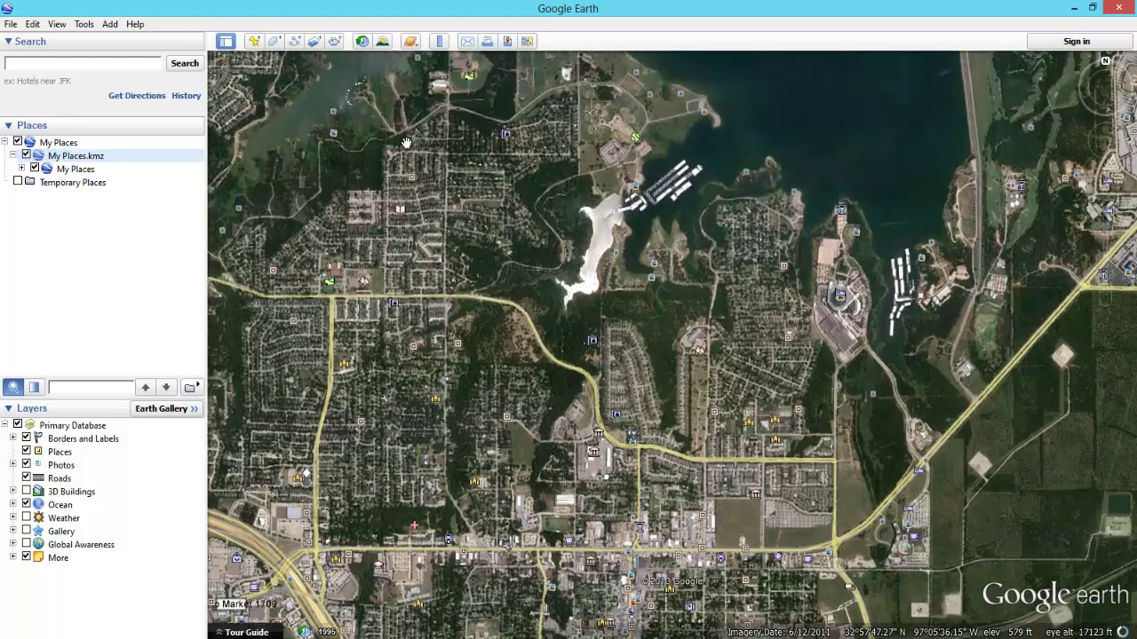
key("Page_Up")
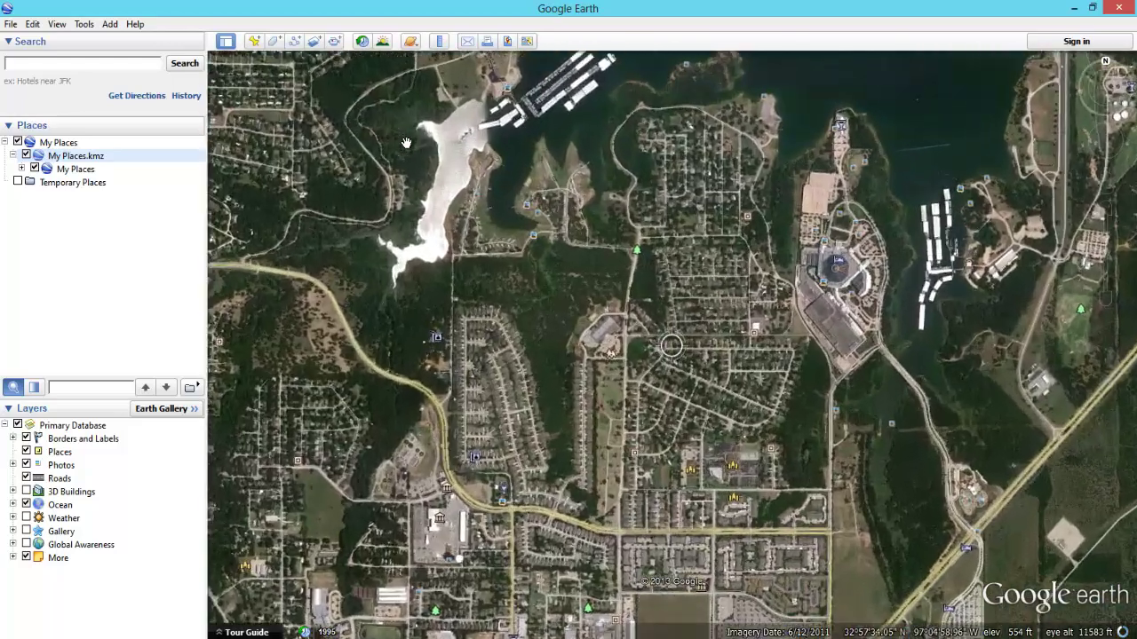
key("Right")
key("Down")
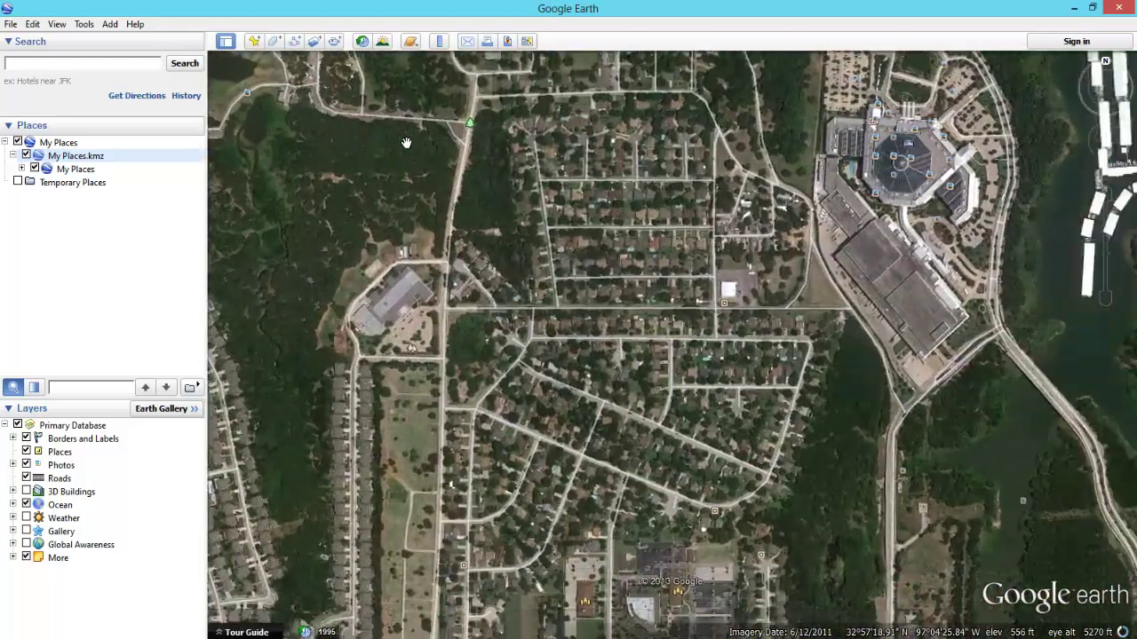
key("Page_Up")
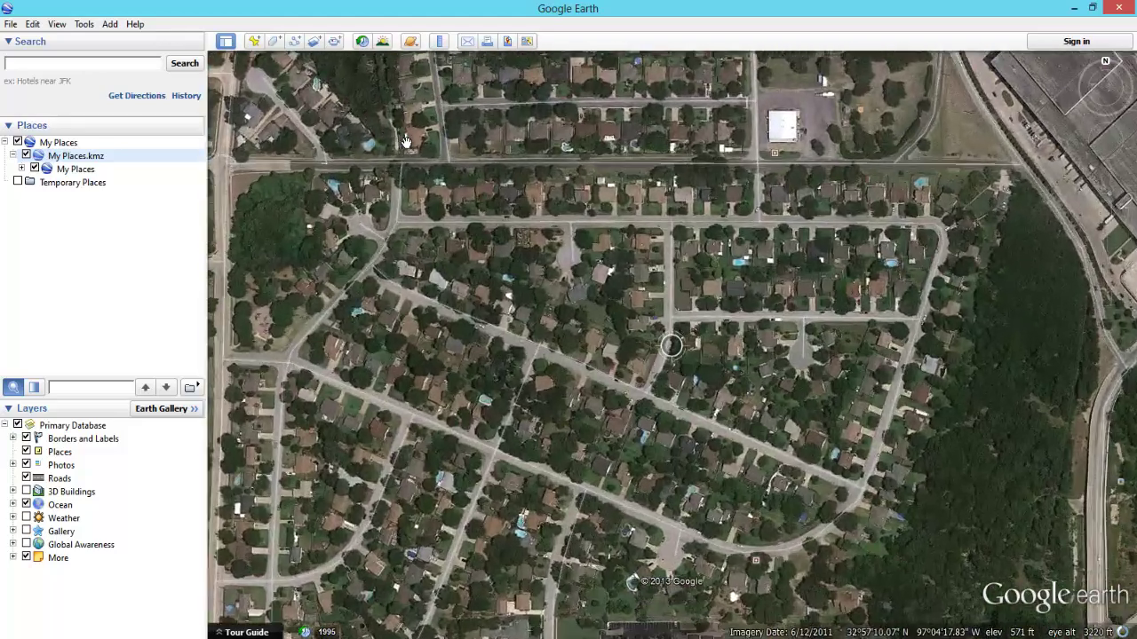
key("Down")
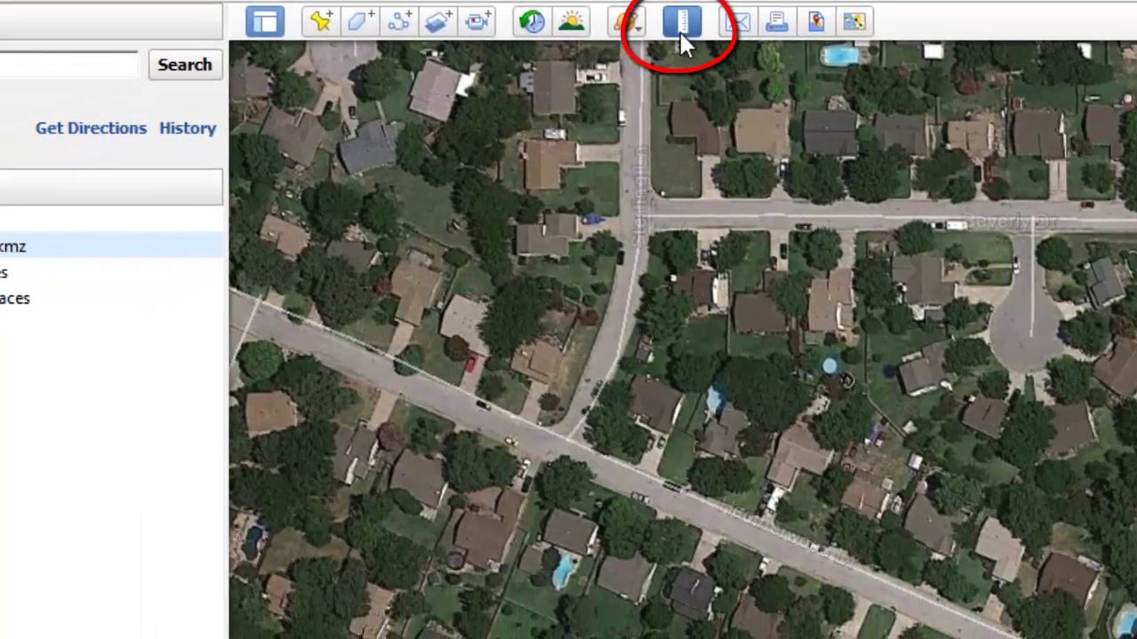
- Open the Ruler for a multi-point path measurement, clear of the streets, and set its length unit to miles
left_click(609, 64)
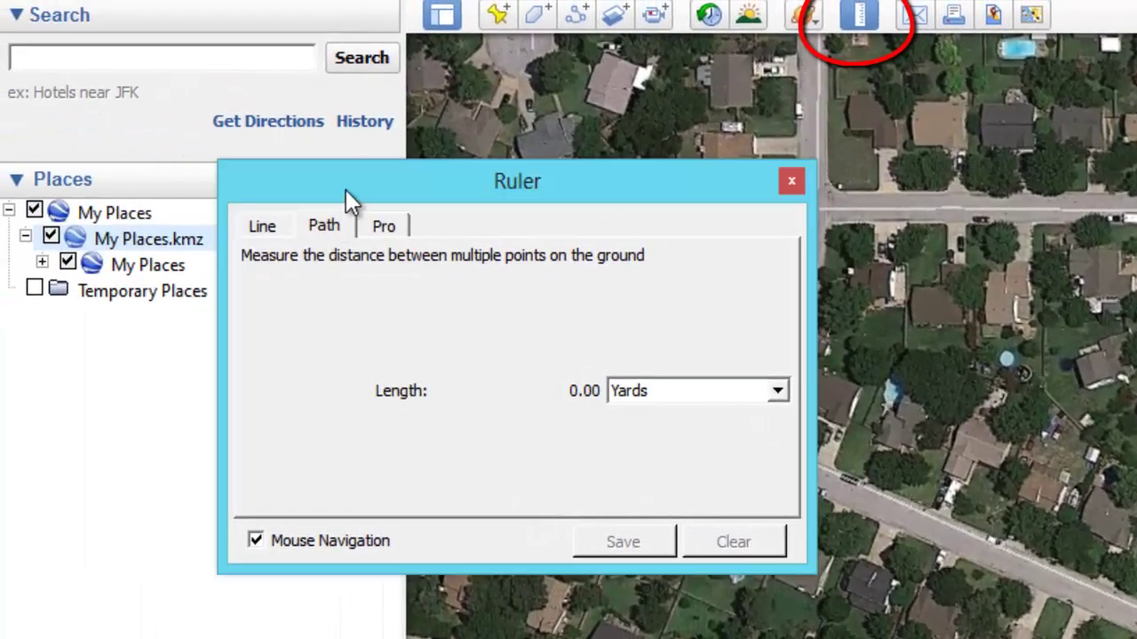
left_click_drag(343, 185, 132, 43)
left_click(433, 253)
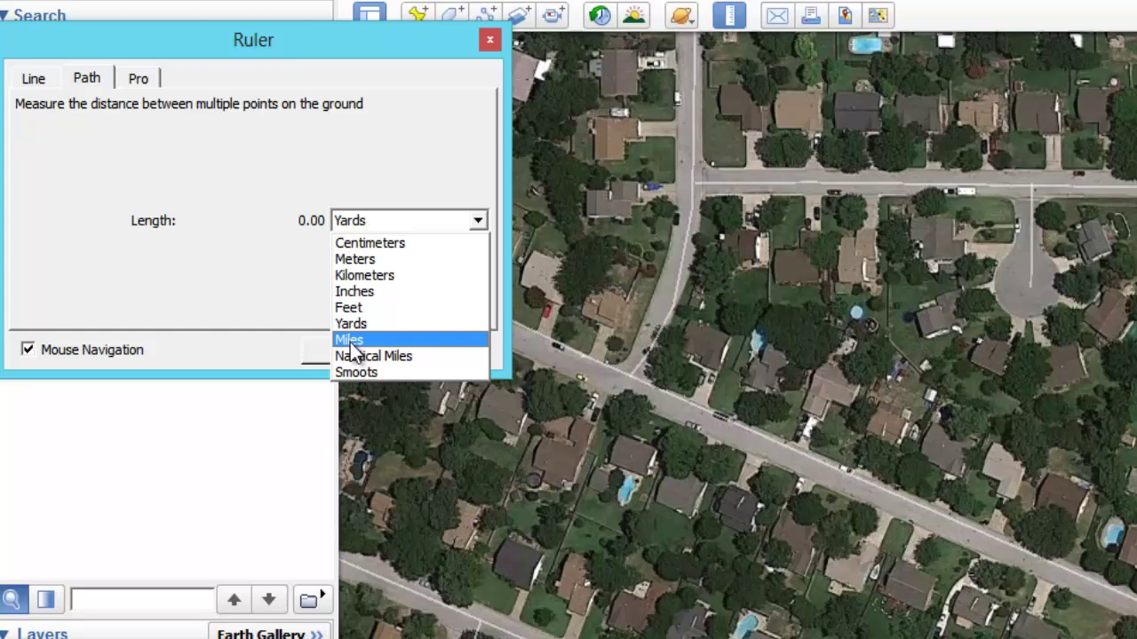
left_click(422, 394)
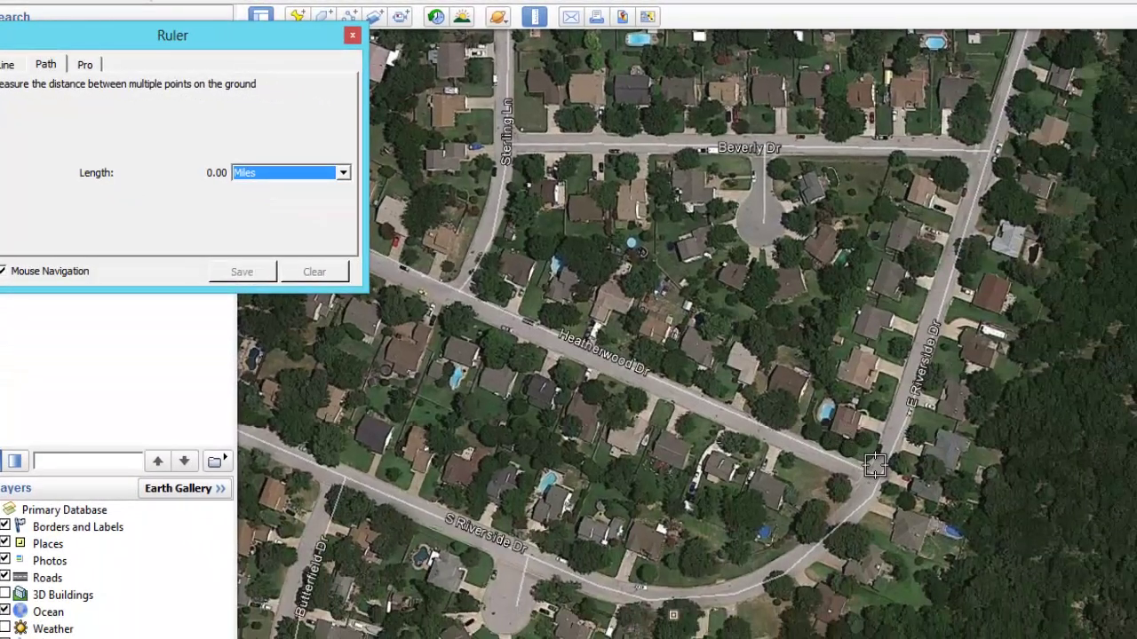
- Trace a measuring path from the Heatherwood Dr corner up E Riverside Dr, along Beverly Dr, down Sterling Ln and back along Heatherwood Dr
left_click(874, 465)
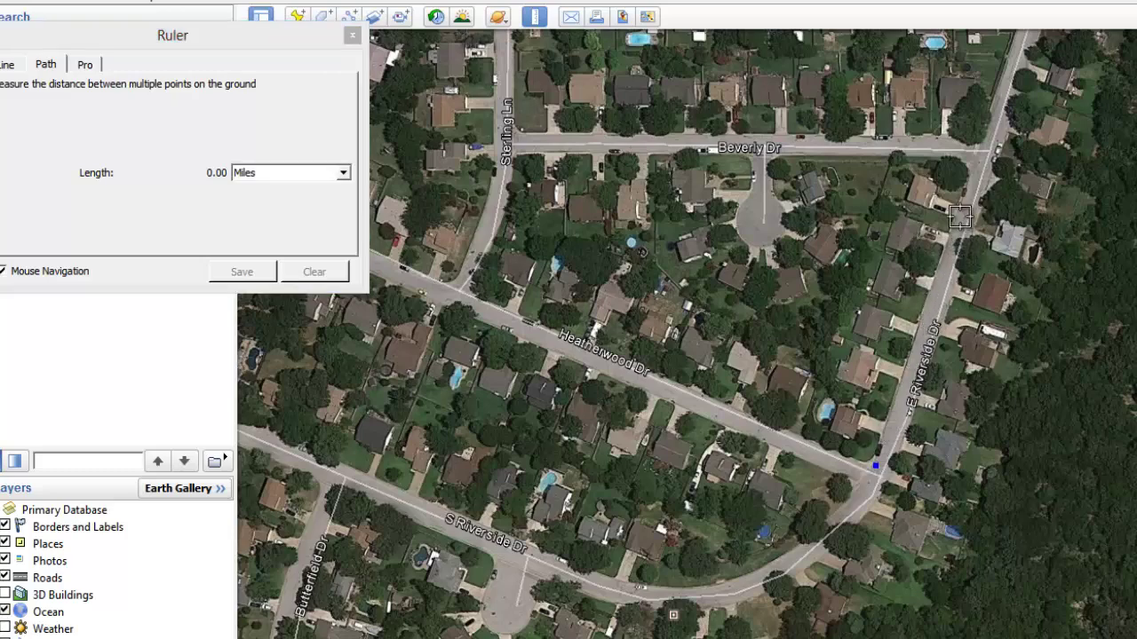
left_click(974, 173)
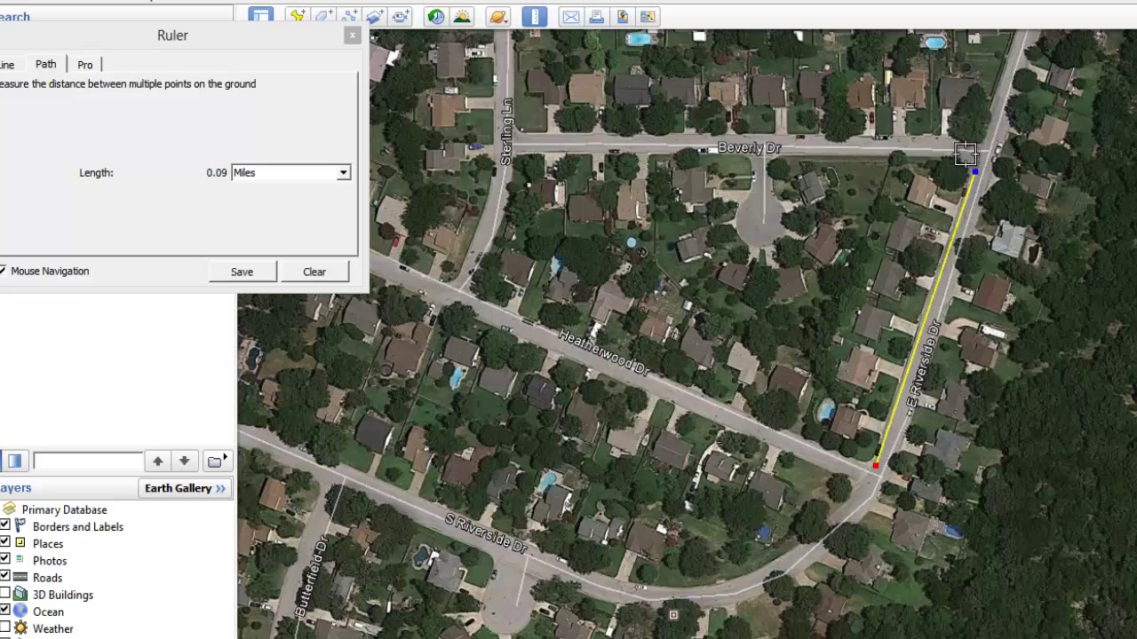
left_click(965, 154)
left_click(932, 149)
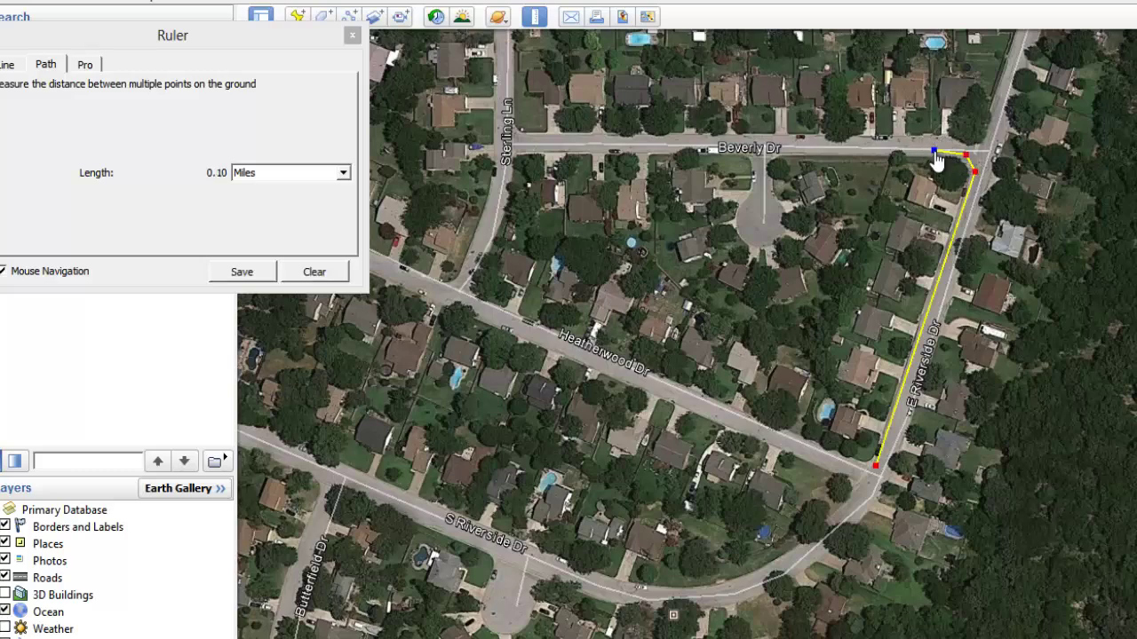
left_click(510, 148)
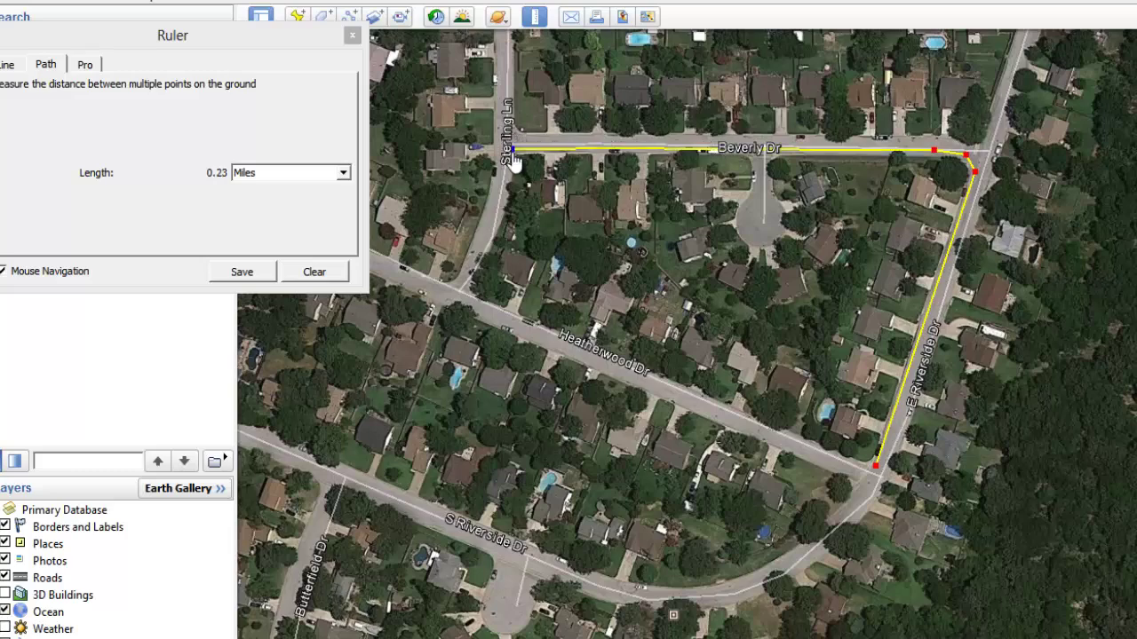
left_click(487, 225)
left_click(459, 287)
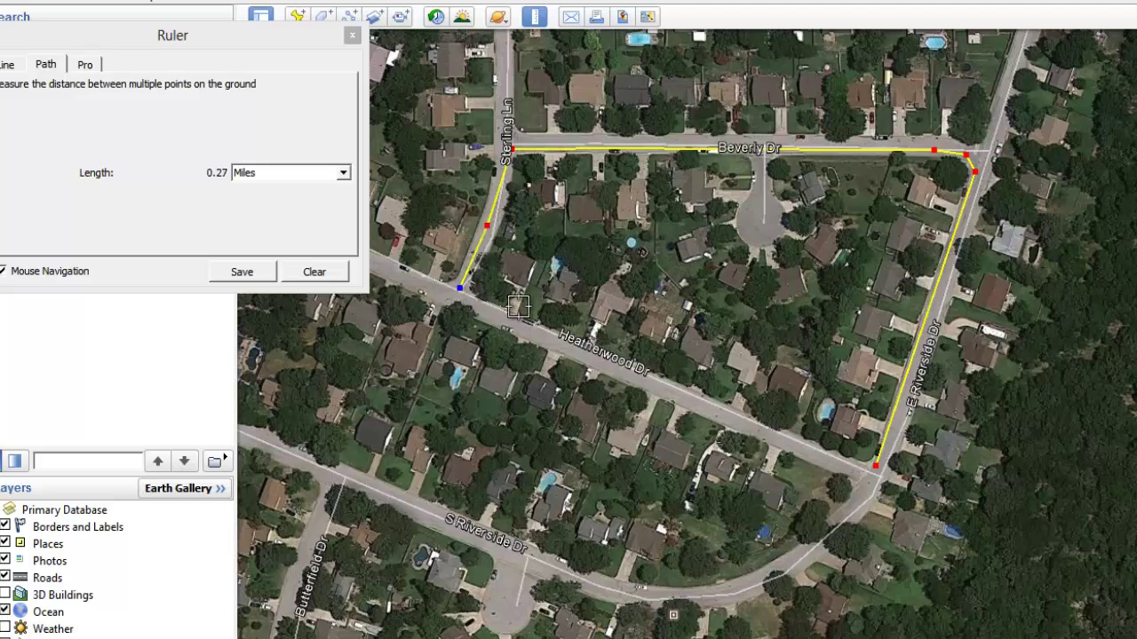
left_click(866, 476)
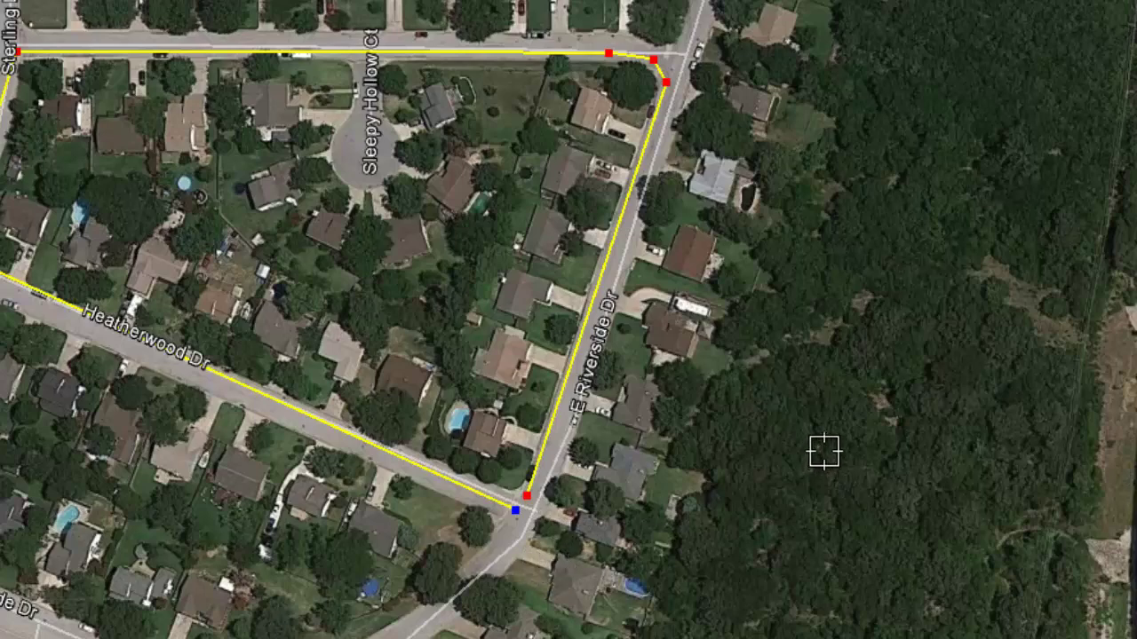
- Add four stray path points in the woods east of E Riverside Dr and delete them one by one
left_click(918, 308)
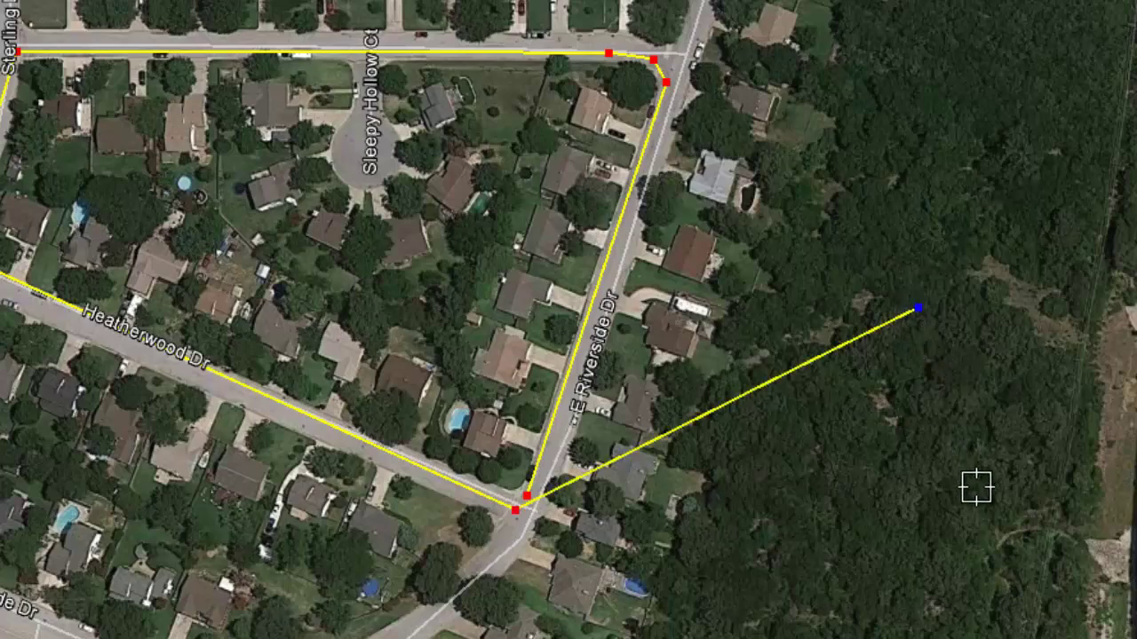
left_click(923, 78)
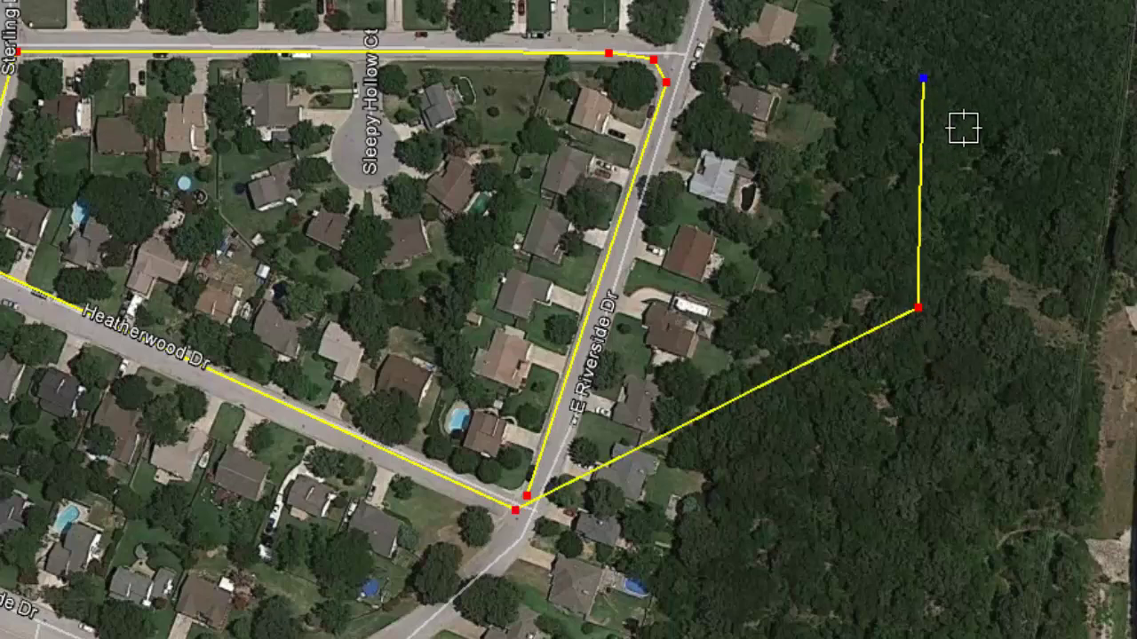
left_click(1010, 181)
left_click(1015, 61)
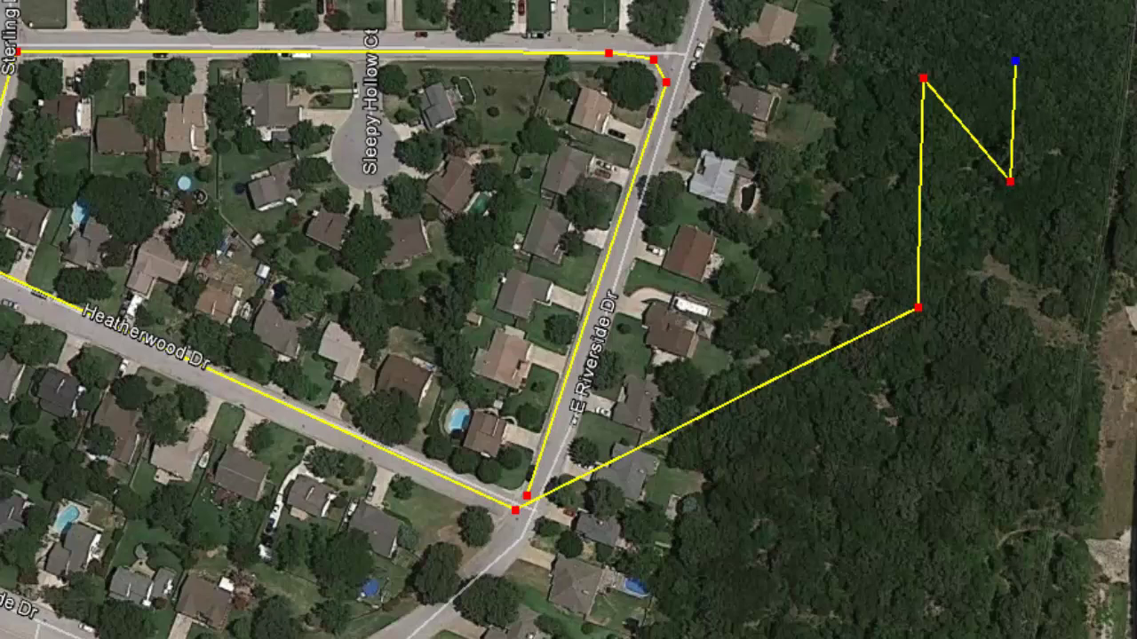
key("Delete")
key("Delete")
key("Delete")
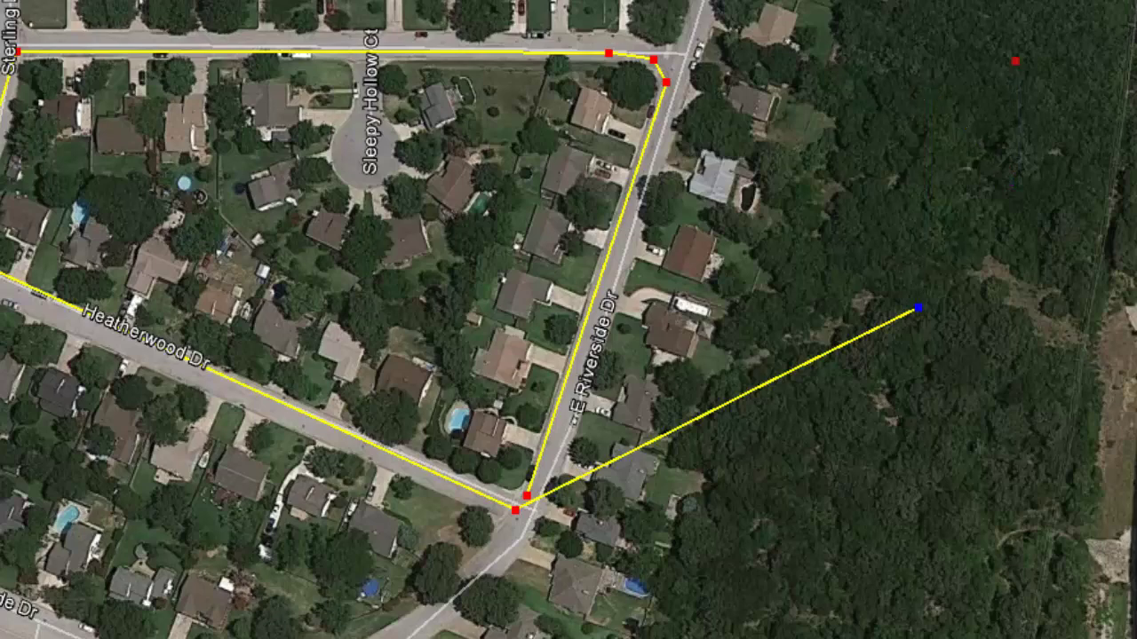
key("Delete")
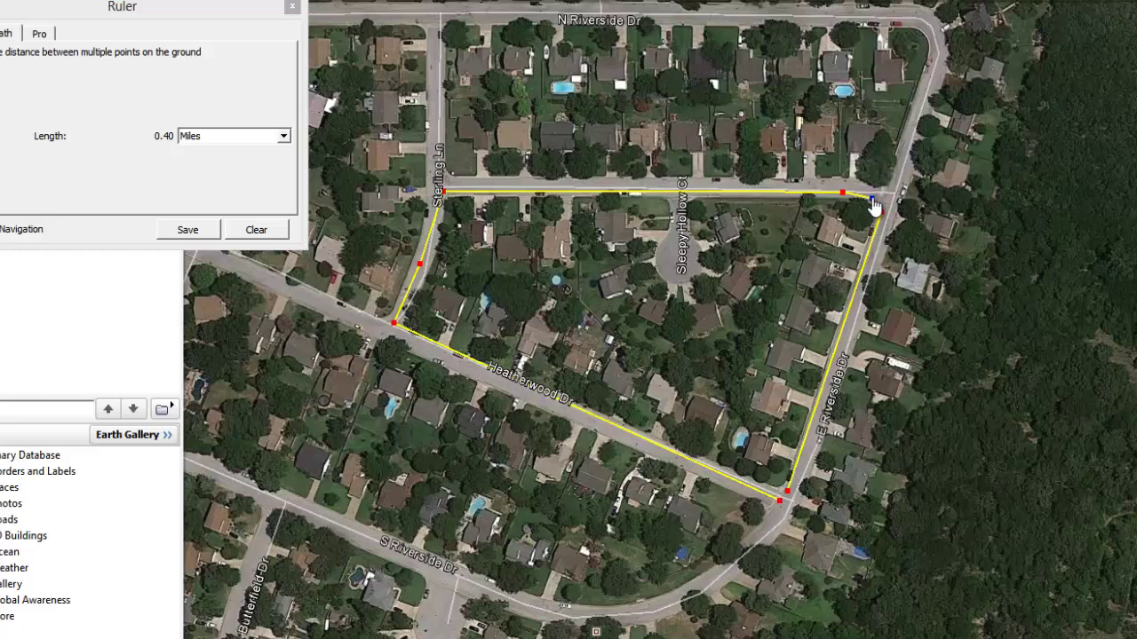
- Move the path's Beverly Dr corner point up to the N Riverside Dr bend and extend the route along N Riverside Dr to Sterling Ln
left_click_drag(873, 200, 940, 38)
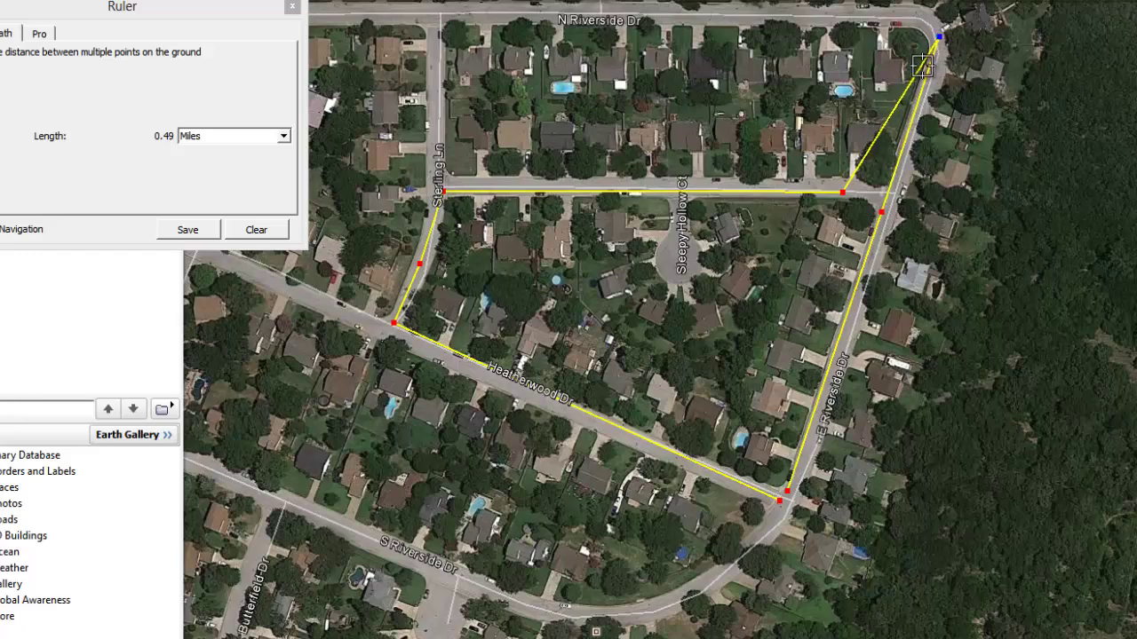
key("Up")
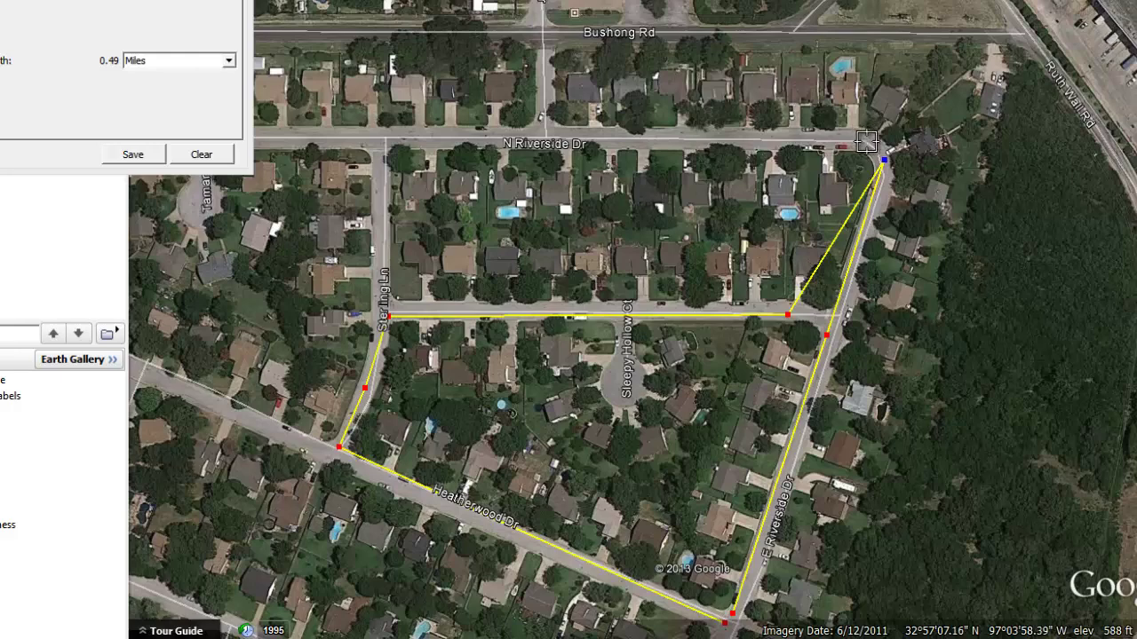
left_click(866, 142)
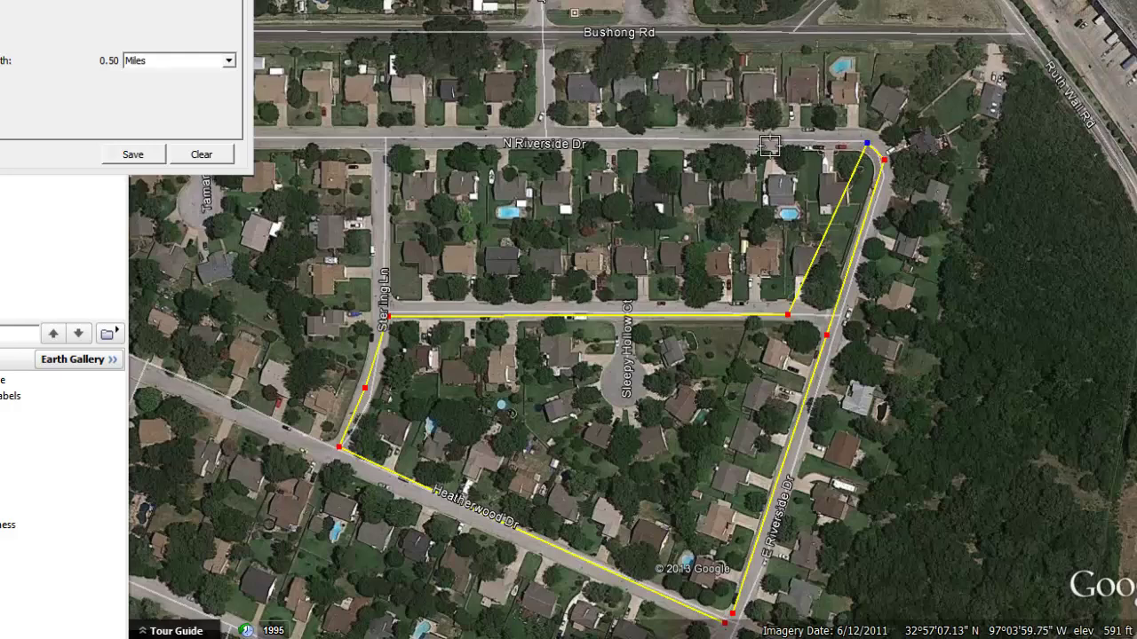
left_click(386, 144)
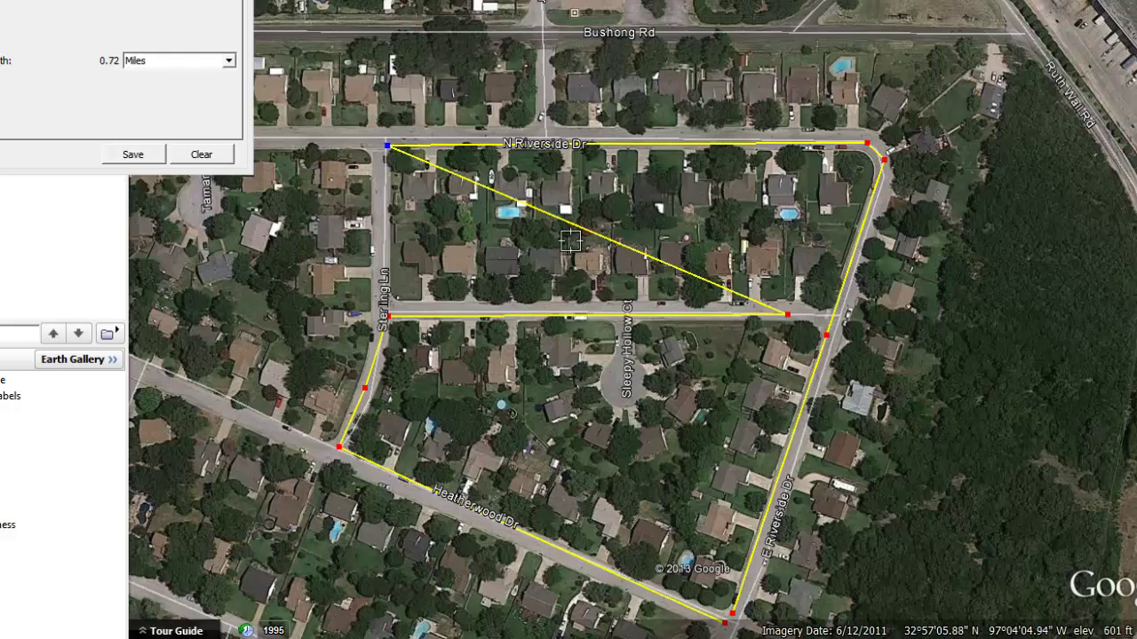
- Delete the leftover path point on Beverly Dr and the extra point on the Sterling Ln curve
left_click(787, 315)
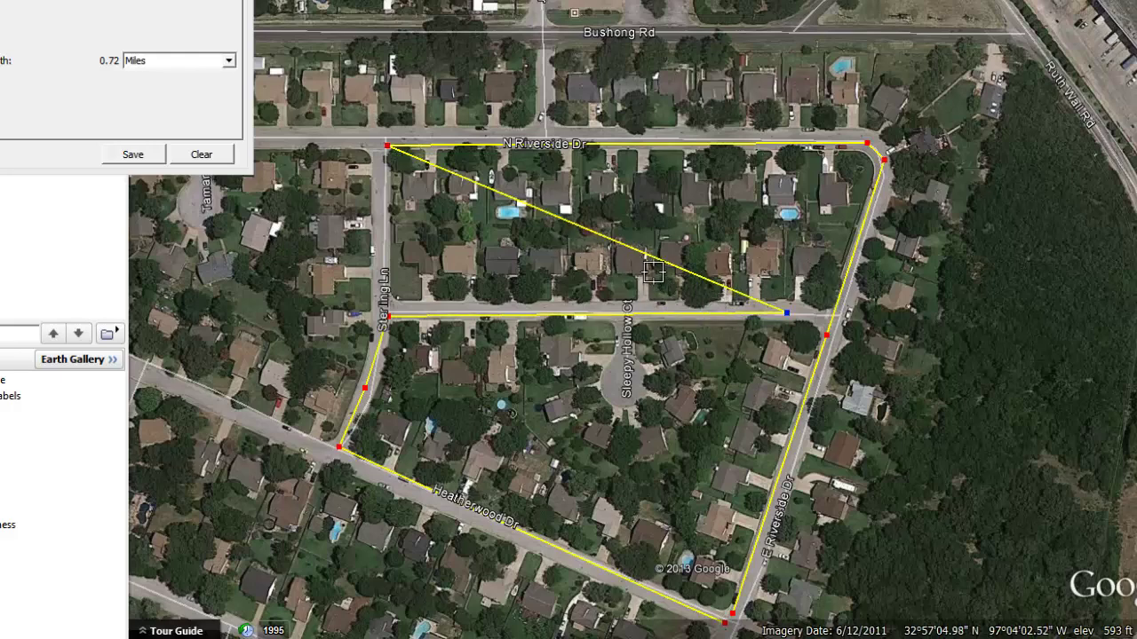
key("Delete")
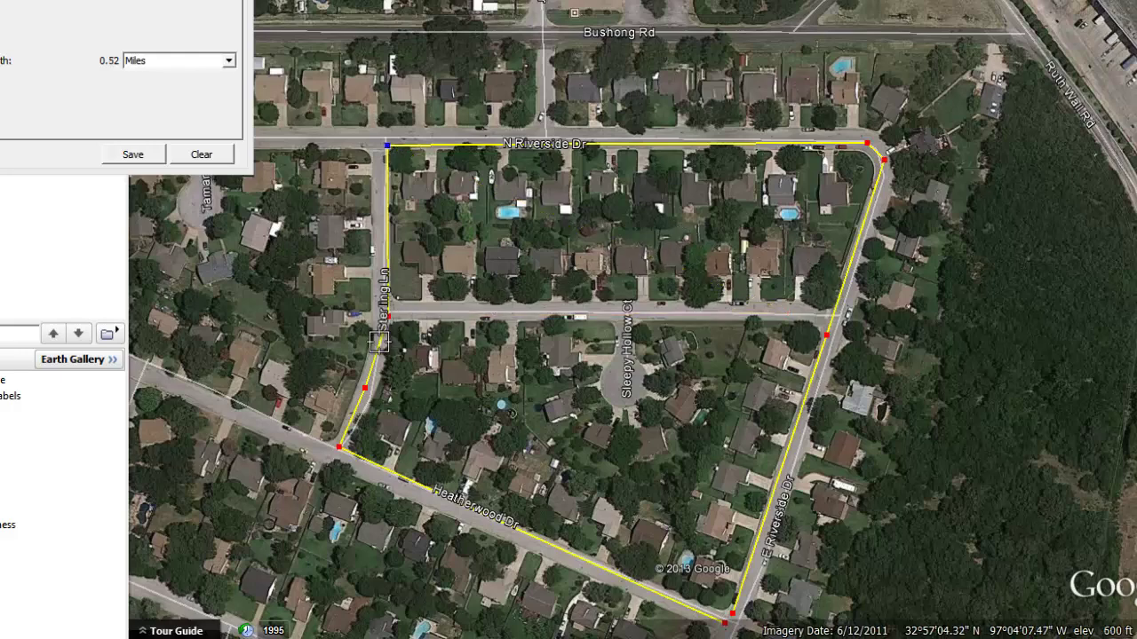
left_click(365, 389)
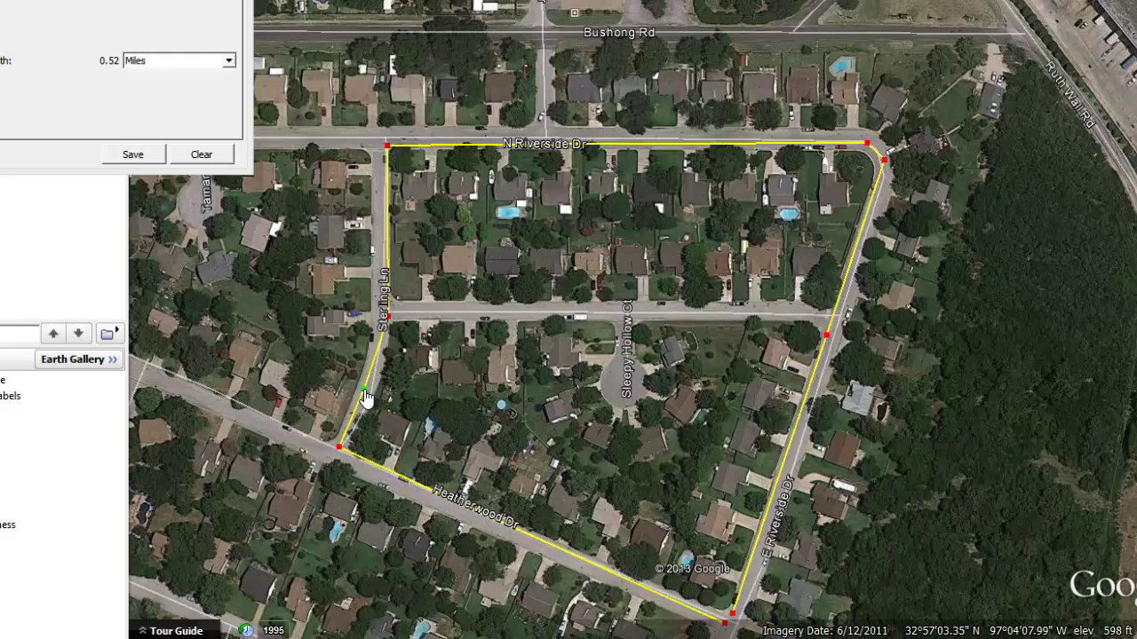
key("Delete")
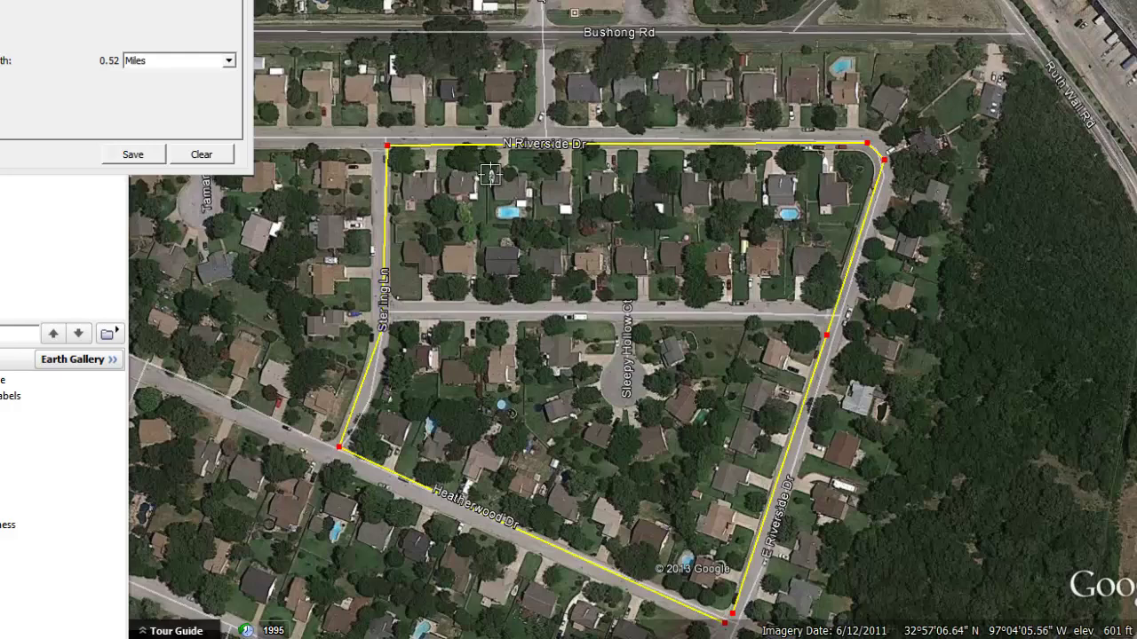
- Move the path's end point back along Heatherwood Dr to shorten the route to 0.50 miles
key("Down")
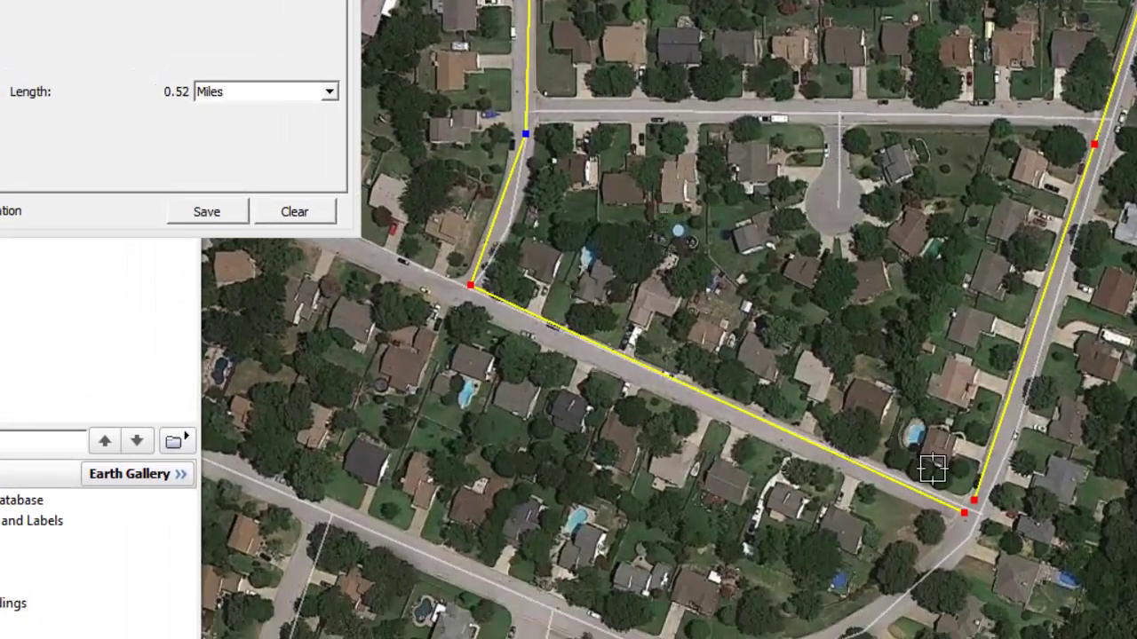
left_click_drag(965, 514, 900, 483)
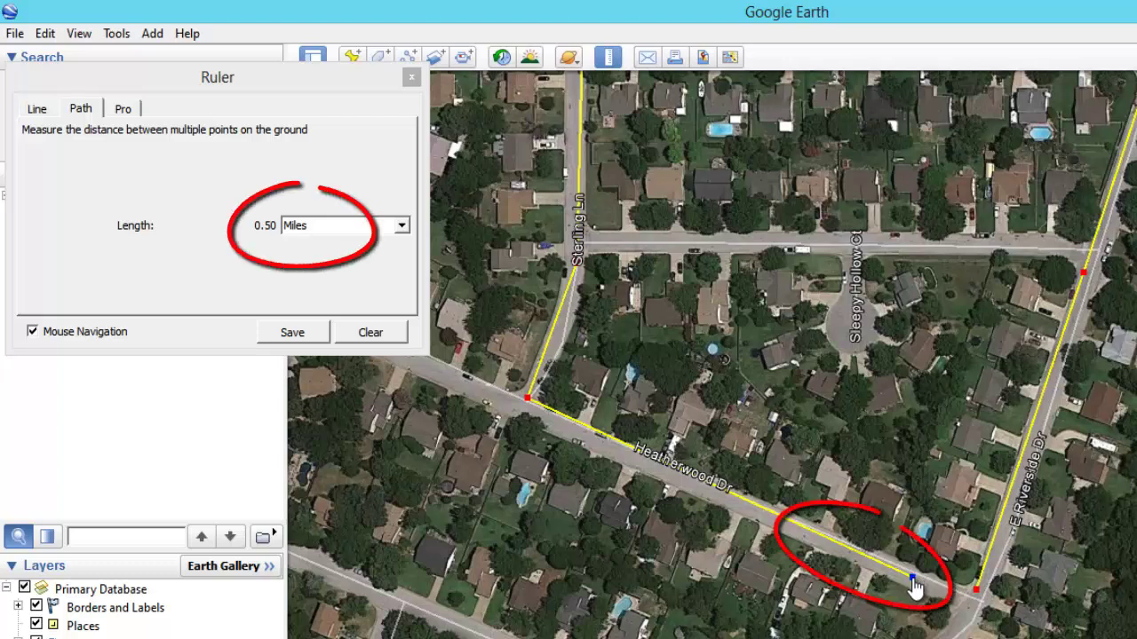
mouse_move(907, 582)
left_mouse_down()
mouse_move(882, 568)
mouse_move(894, 567)
left_mouse_up()
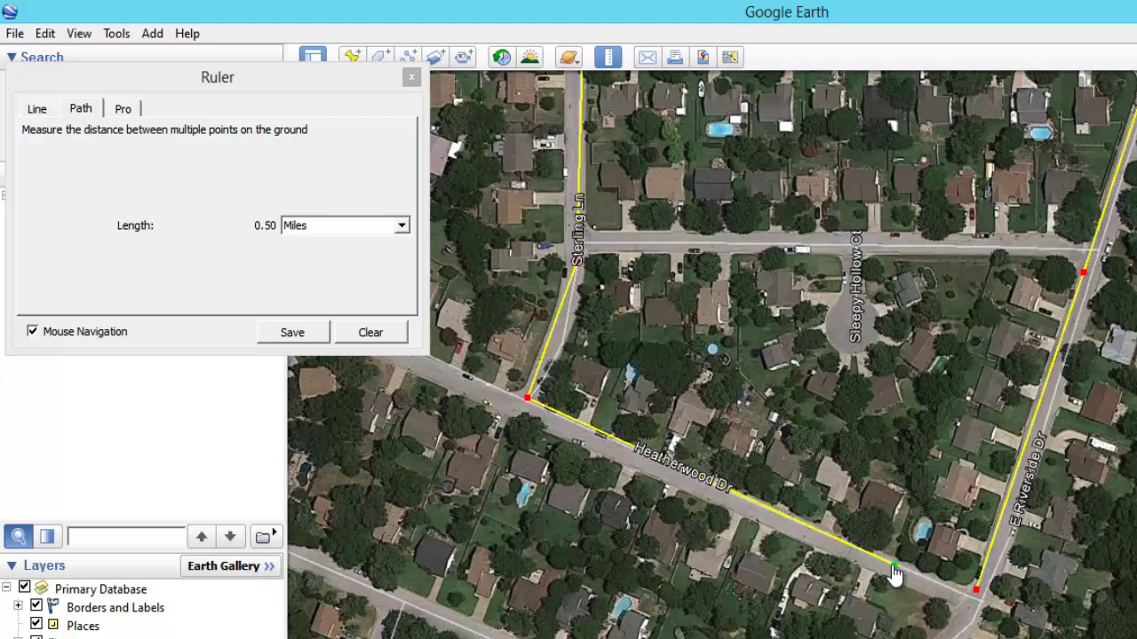
- Switch the Ruler's length unit to yards and adjust the Heatherwood Dr end point to a path length of about 880 yards
left_click(316, 228)
left_click(317, 308)
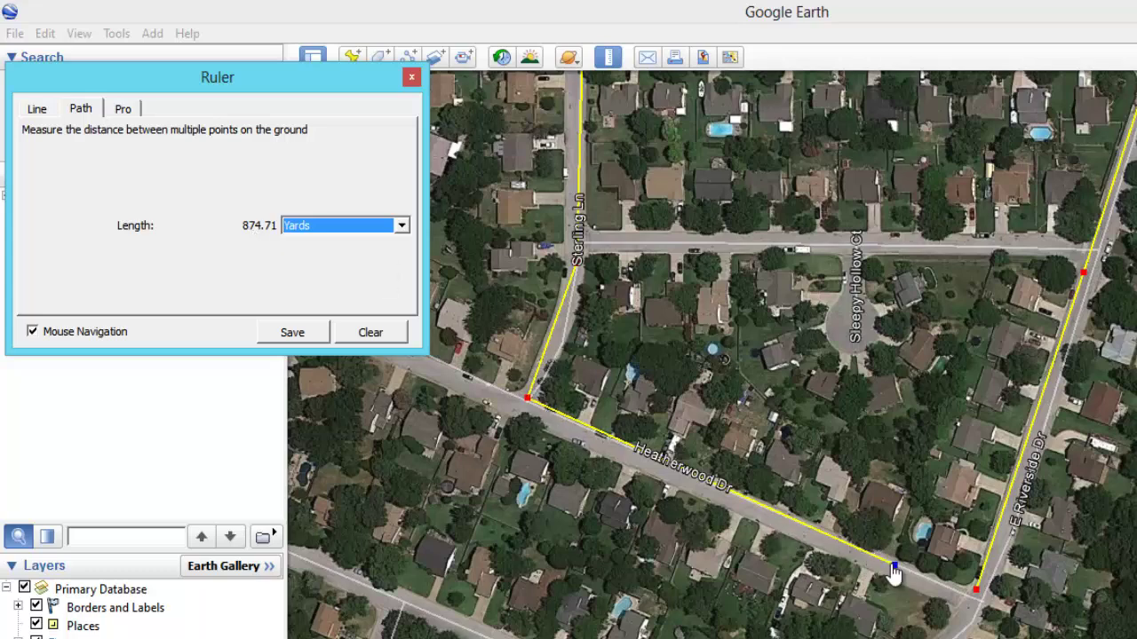
left_click_drag(890, 572, 906, 582)
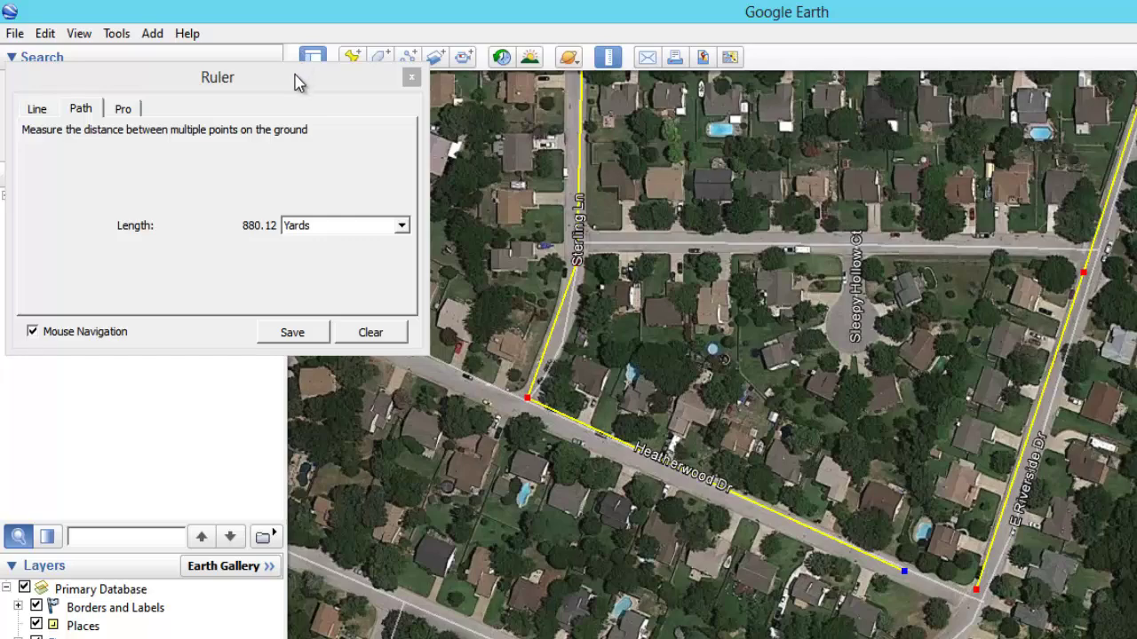
- Save the measured route as a path and name it "Around The Block"
left_click_drag(300, 88, 312, 216)
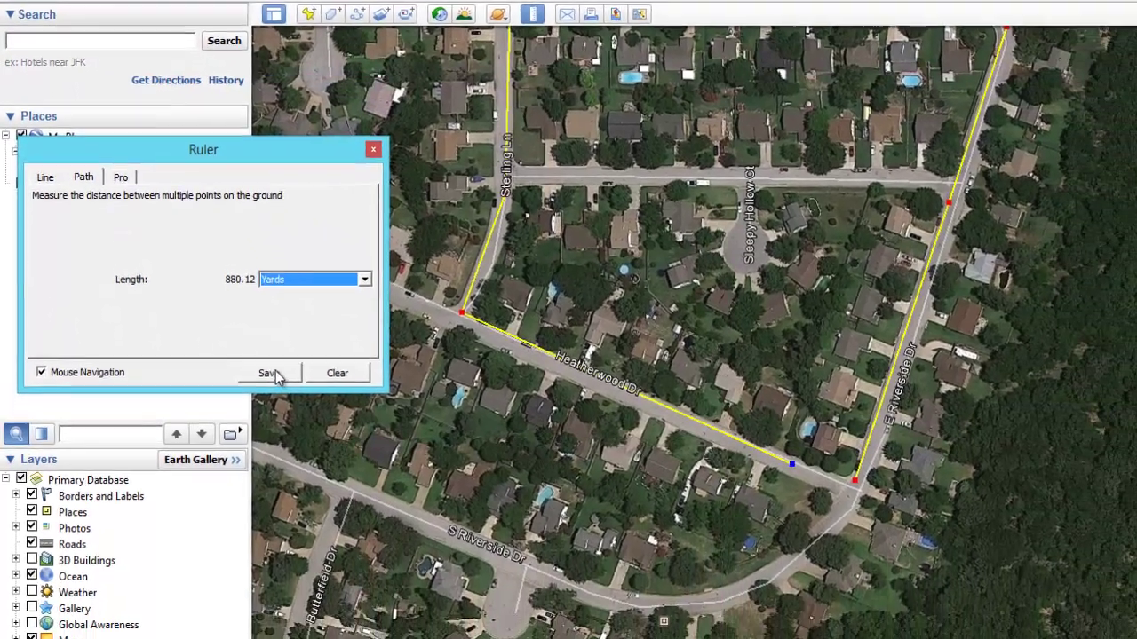
left_click(268, 373)
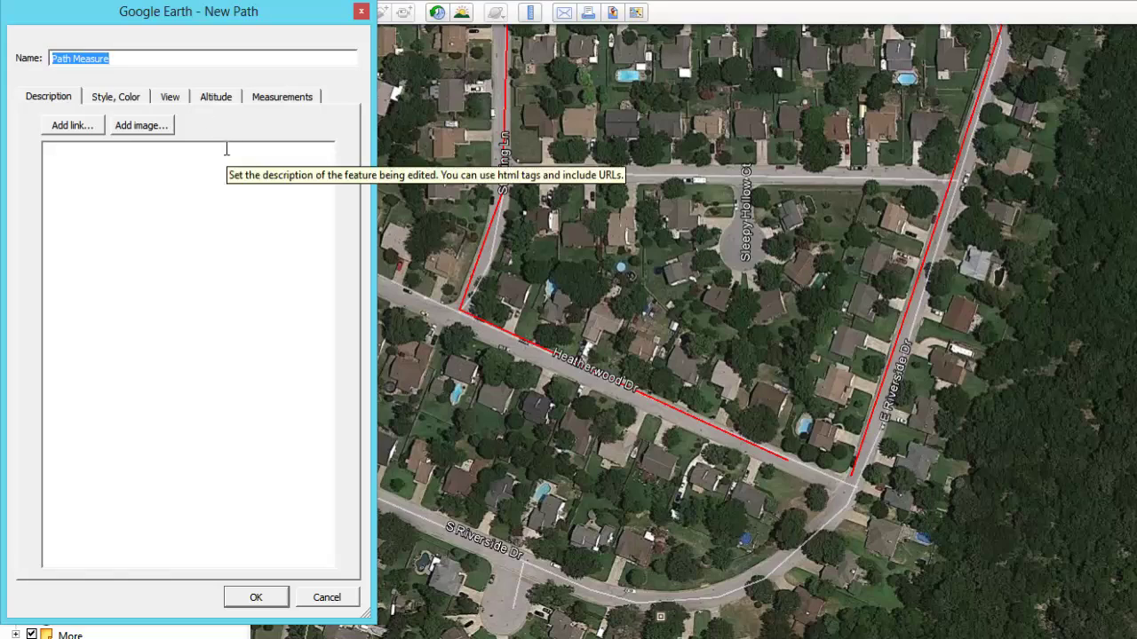
type("Around The Block")
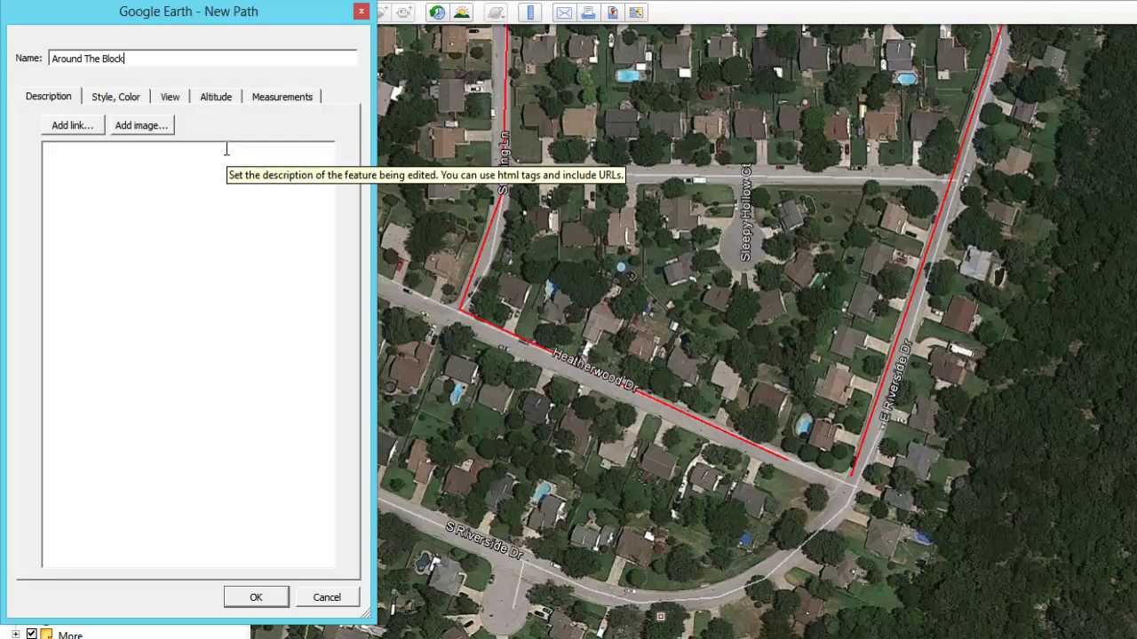
- Change the line colour of the "Around The Block" path to bright green
left_click(124, 102)
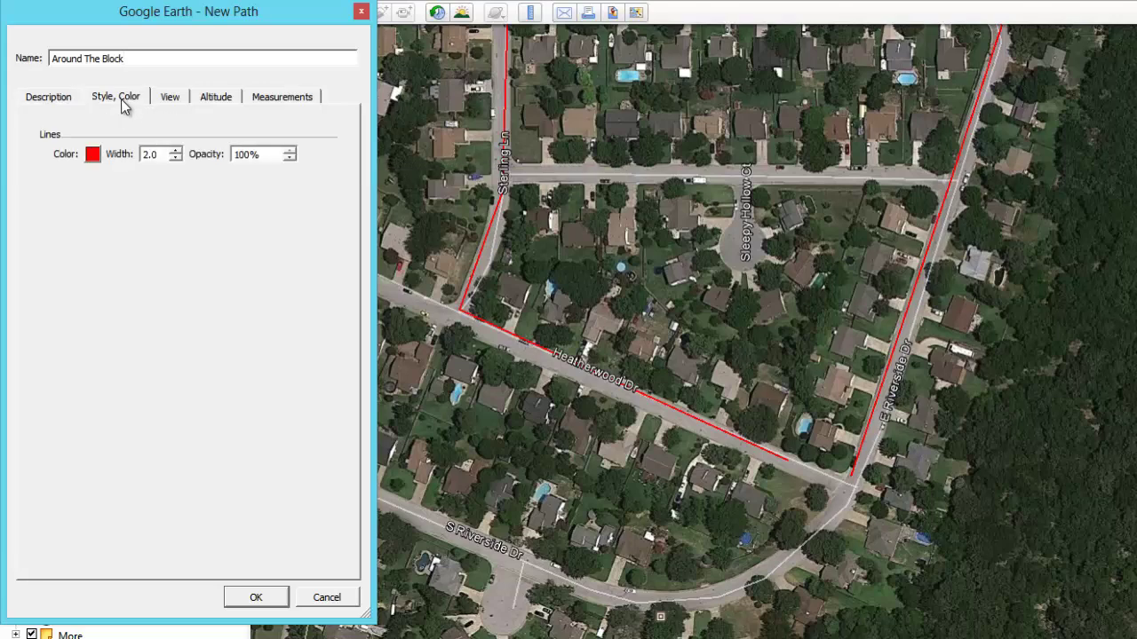
left_click(92, 156)
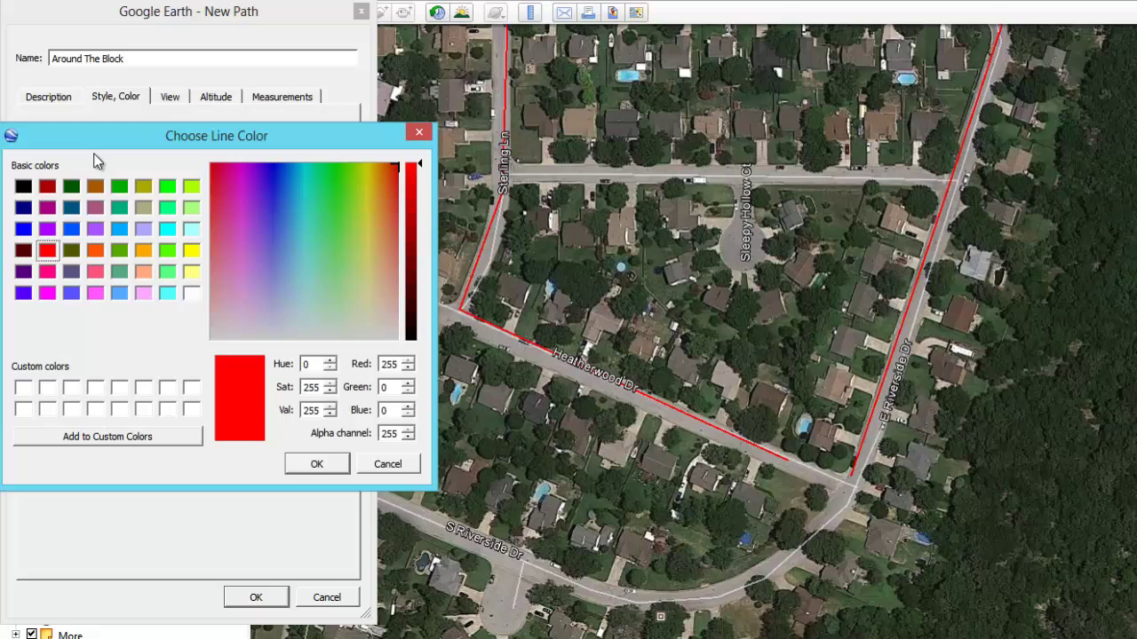
left_click(191, 186)
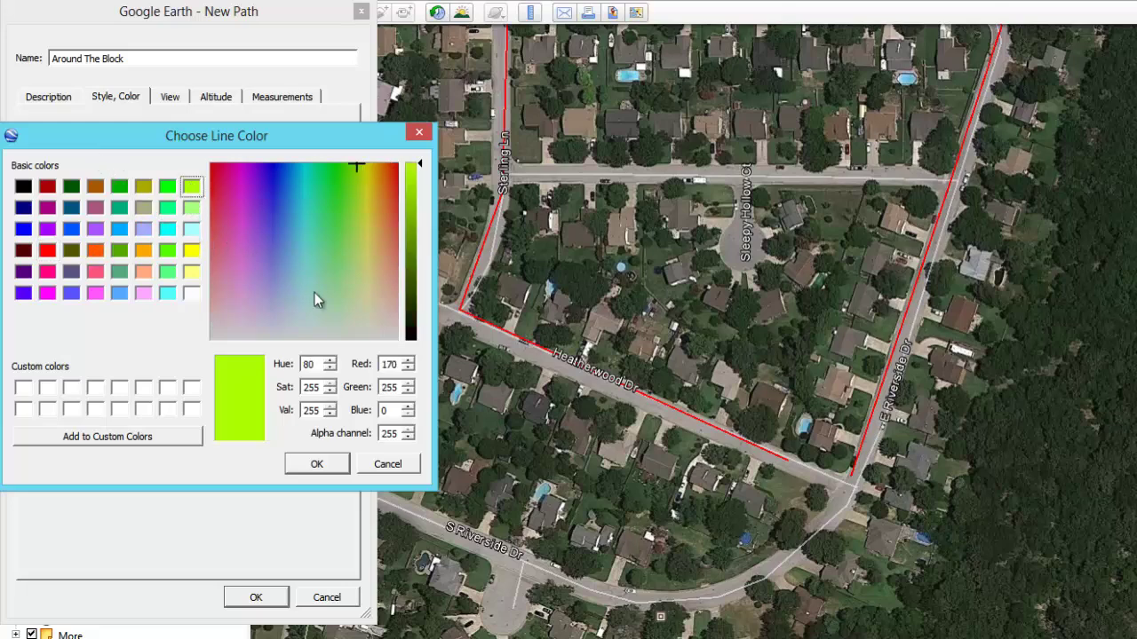
left_click(167, 187)
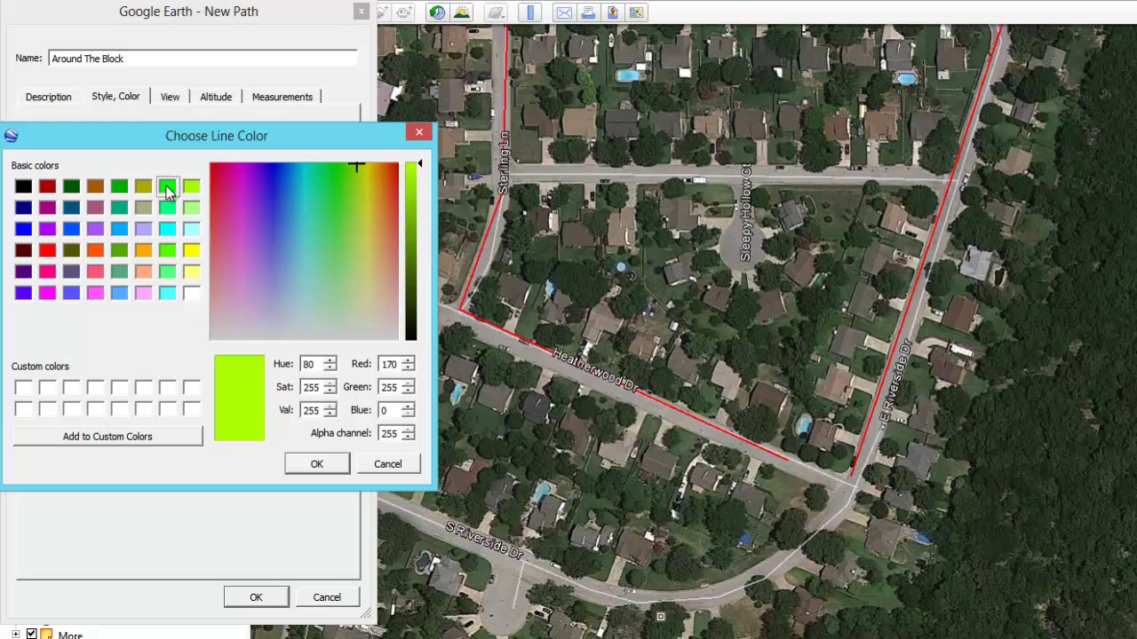
left_click(316, 464)
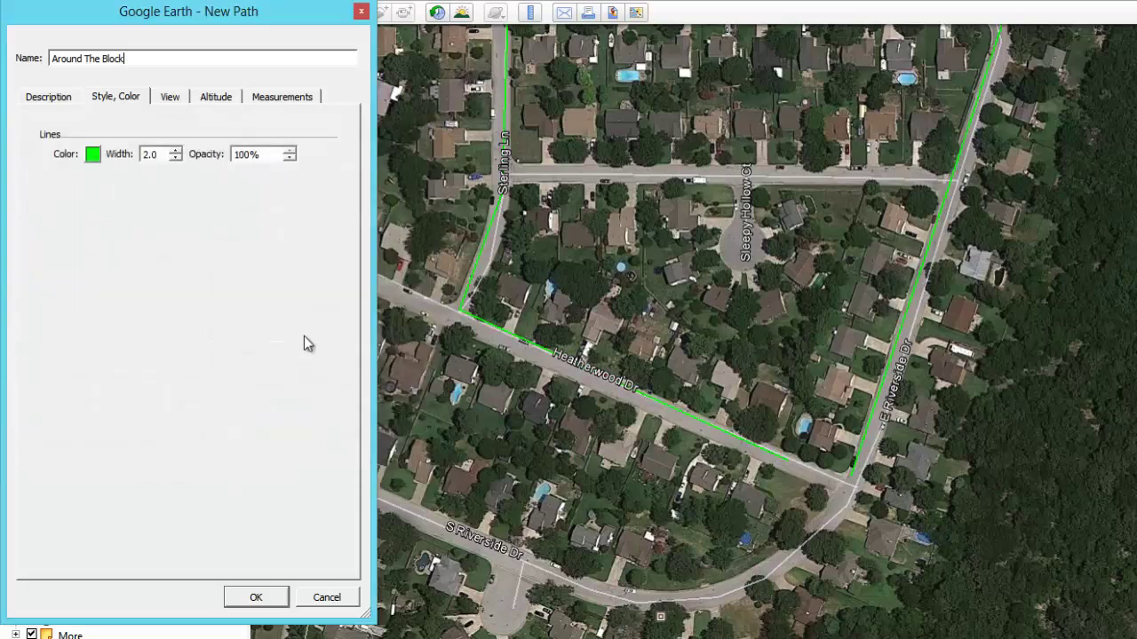
- Check the length of the new "Around The Block" path in miles
left_click(281, 99)
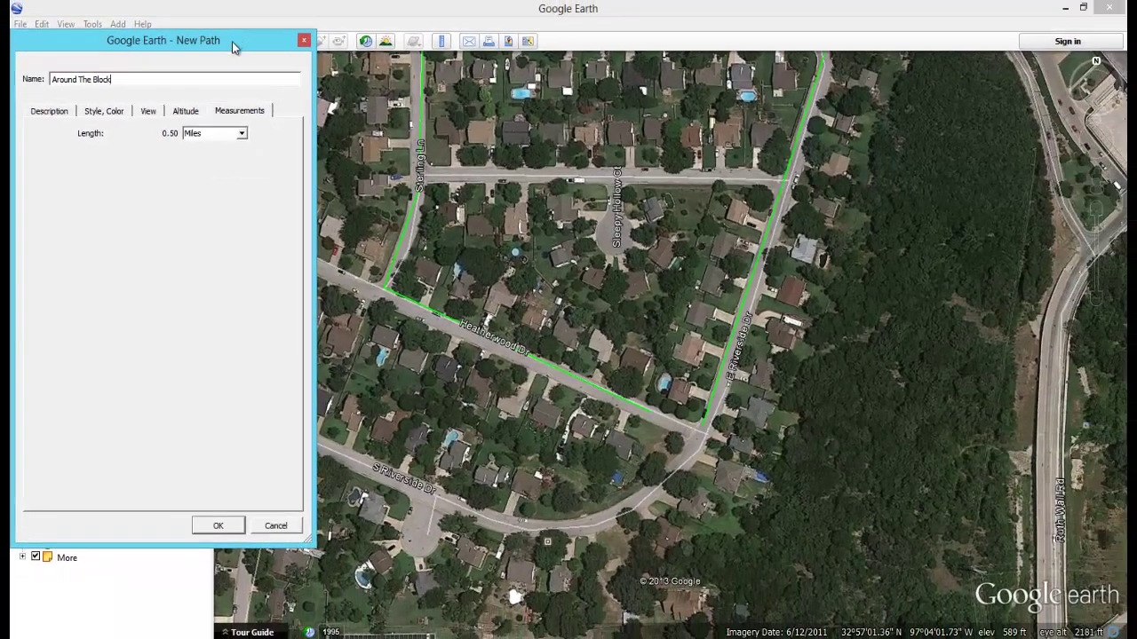
left_click_drag(232, 41, 134, 92)
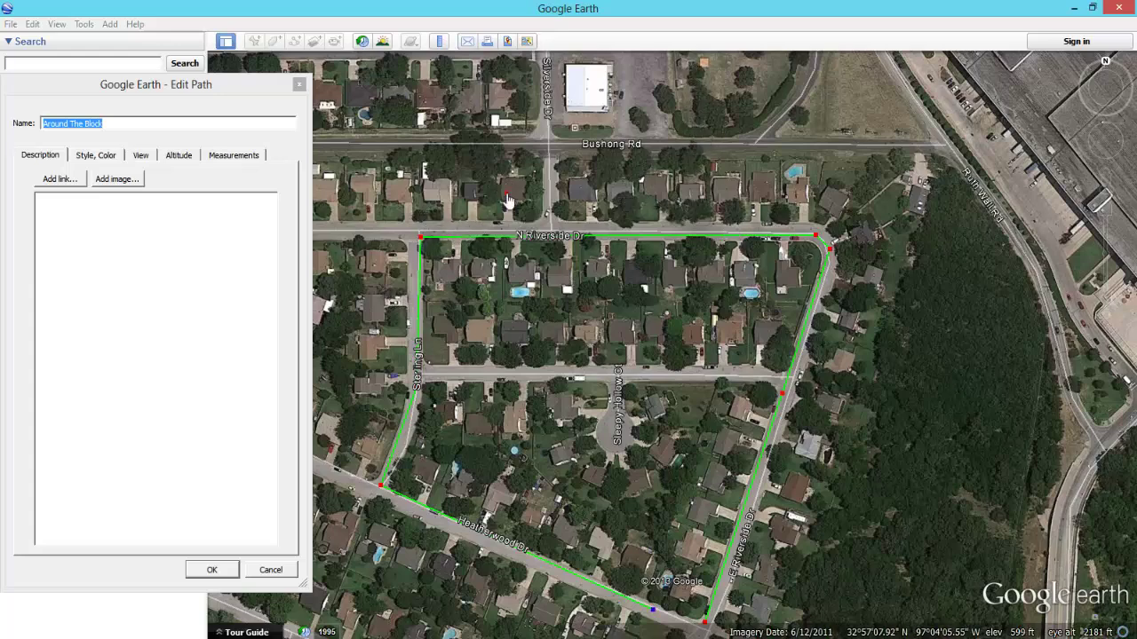
- Delete the path's bend point on Sterling Ln and move its N Riverside Dr corner west to the Cable Creek Dr junction
key("Left")
key("Down")
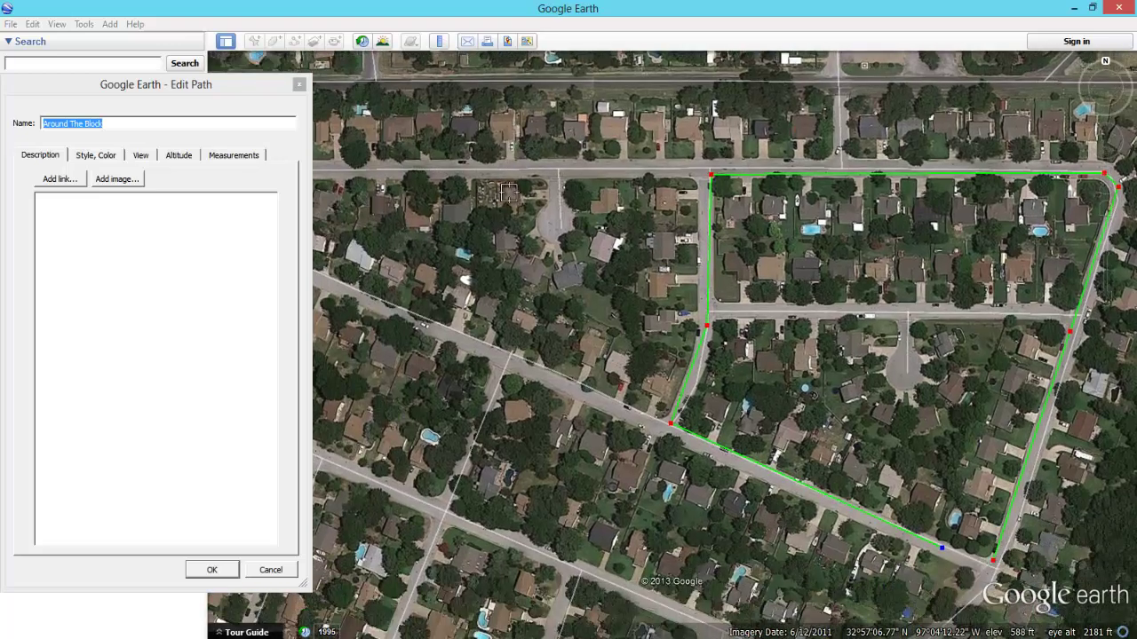
key("Page_Down")
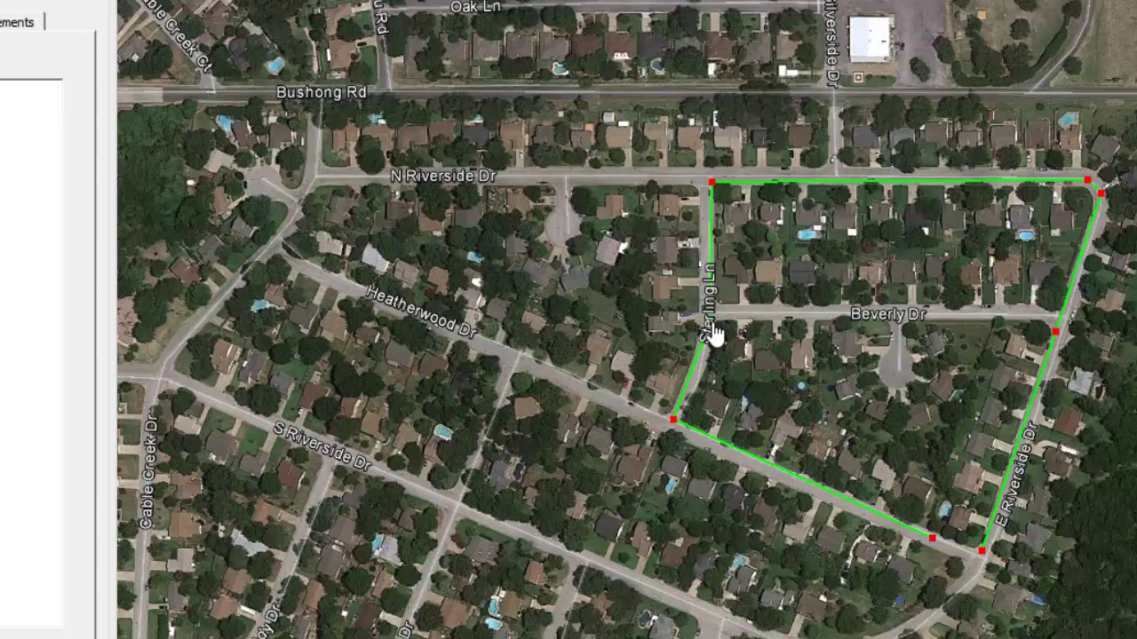
left_click_drag(713, 328, 734, 318)
key("Delete")
left_click_drag(712, 181, 686, 181)
left_click_drag(617, 185, 495, 171)
left_click_drag(380, 180, 310, 186)
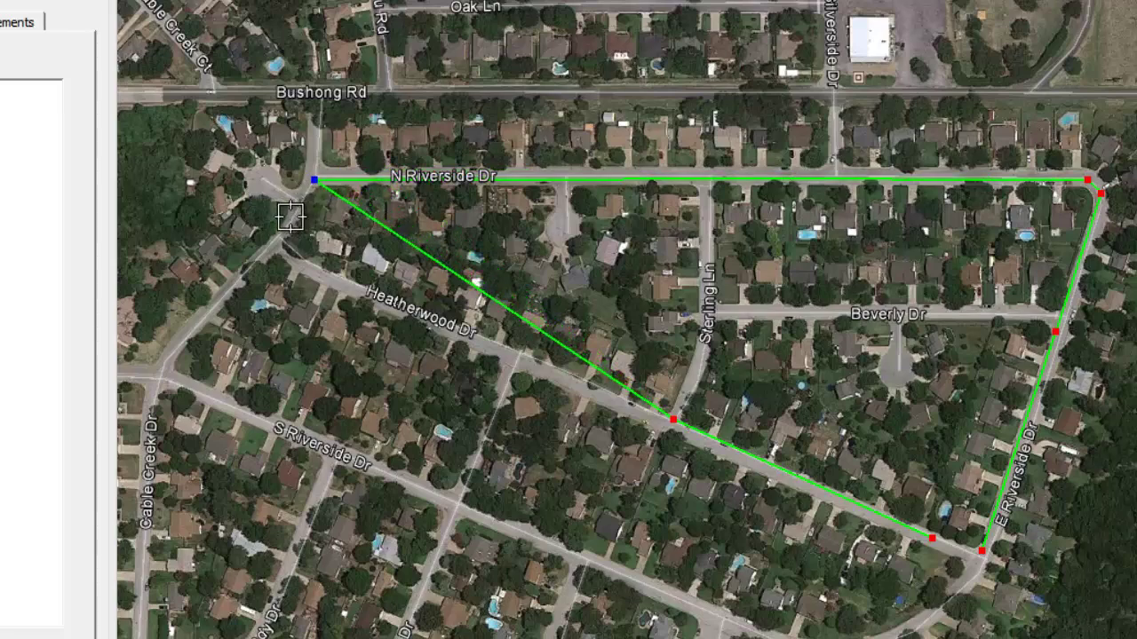
- Route the path down Cable Creek Dr, along S Riverside Dr and up Silver Lake Dr to Heatherwood Dr
left_click(277, 244)
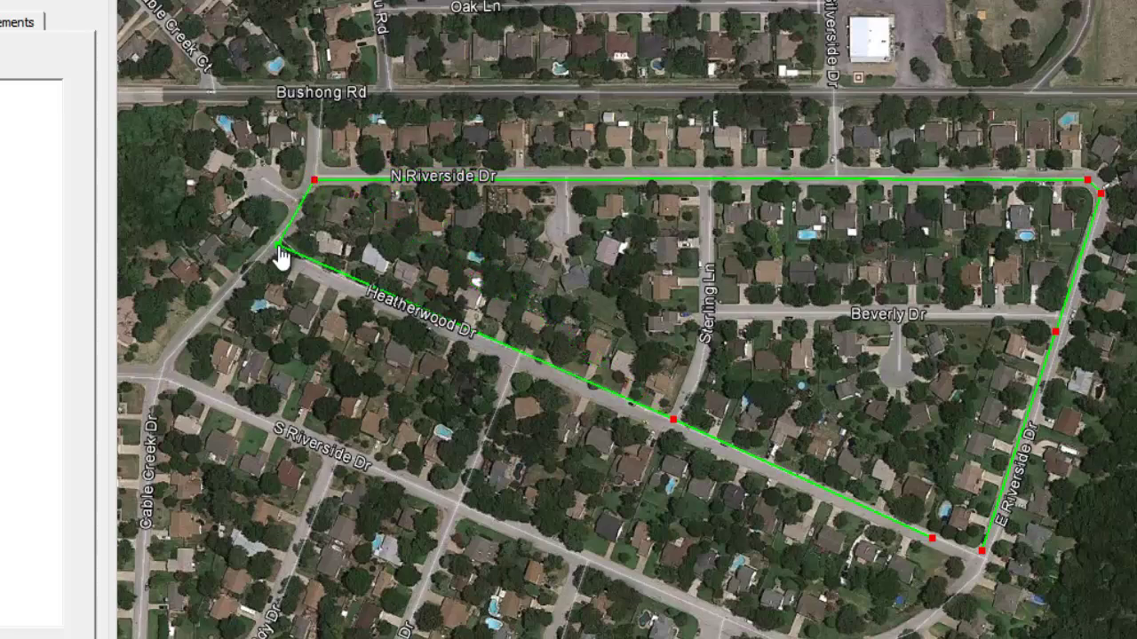
left_click(332, 278)
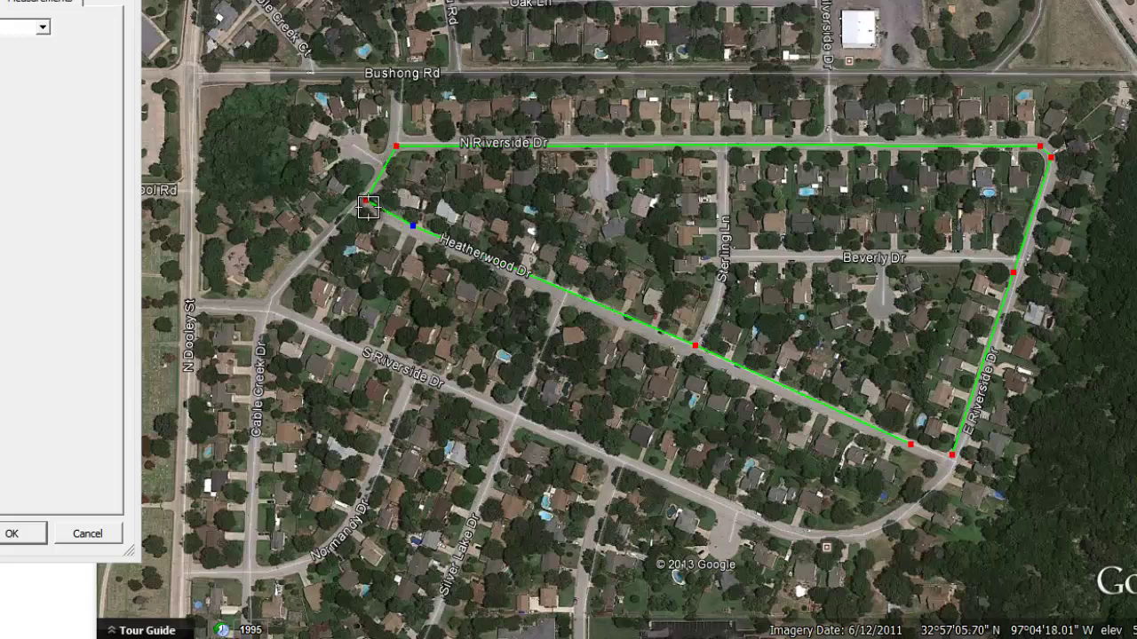
left_click_drag(364, 216, 284, 309)
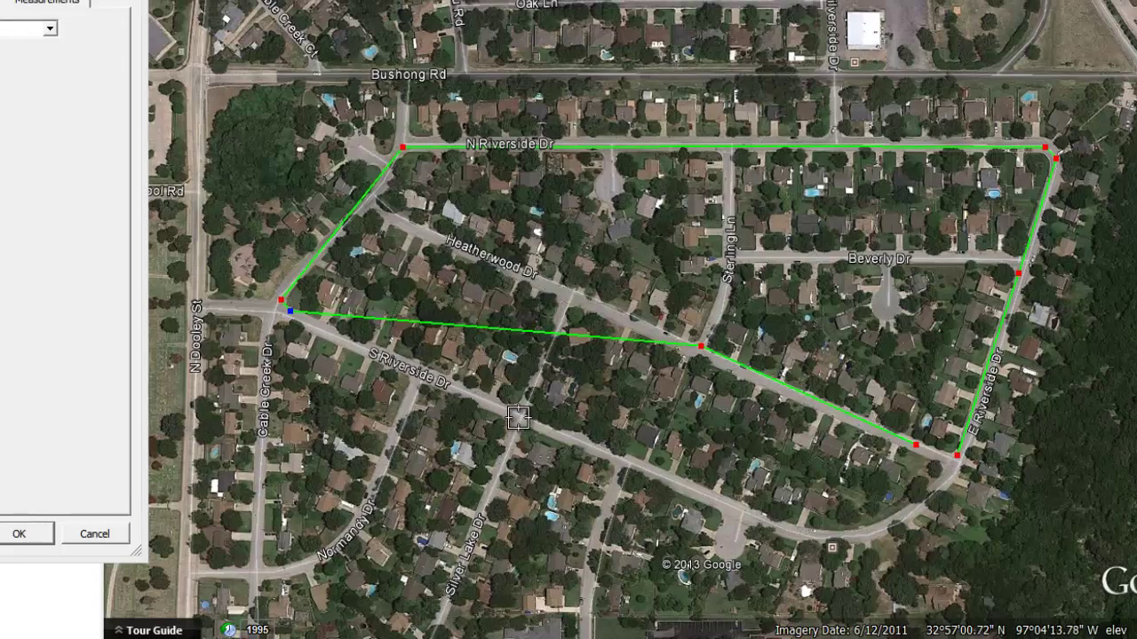
left_click(518, 417)
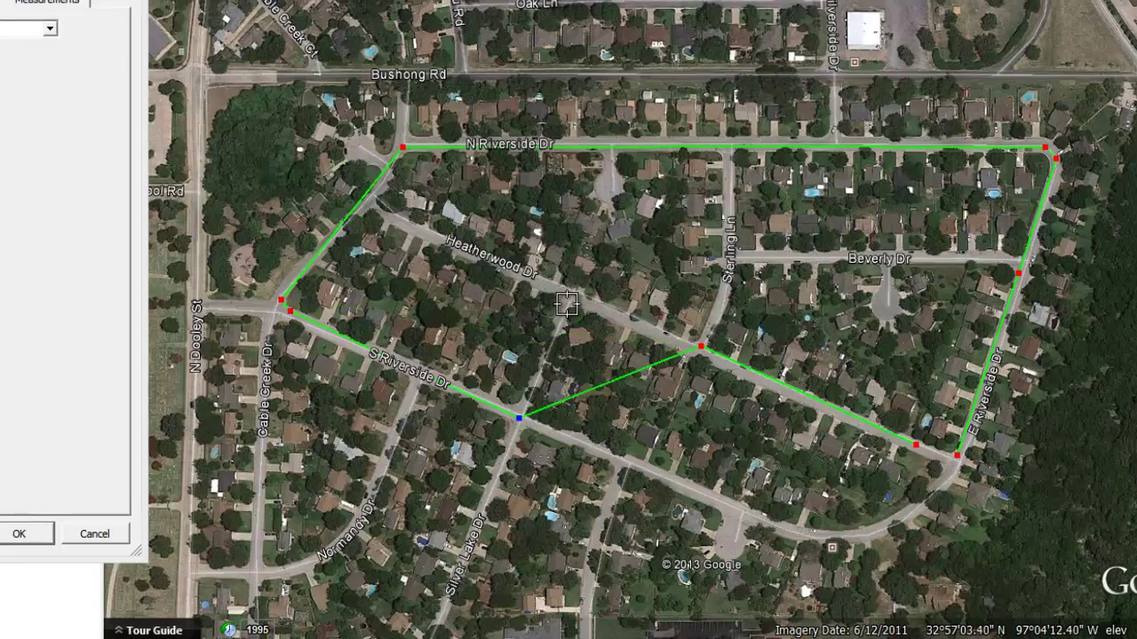
left_click(571, 301)
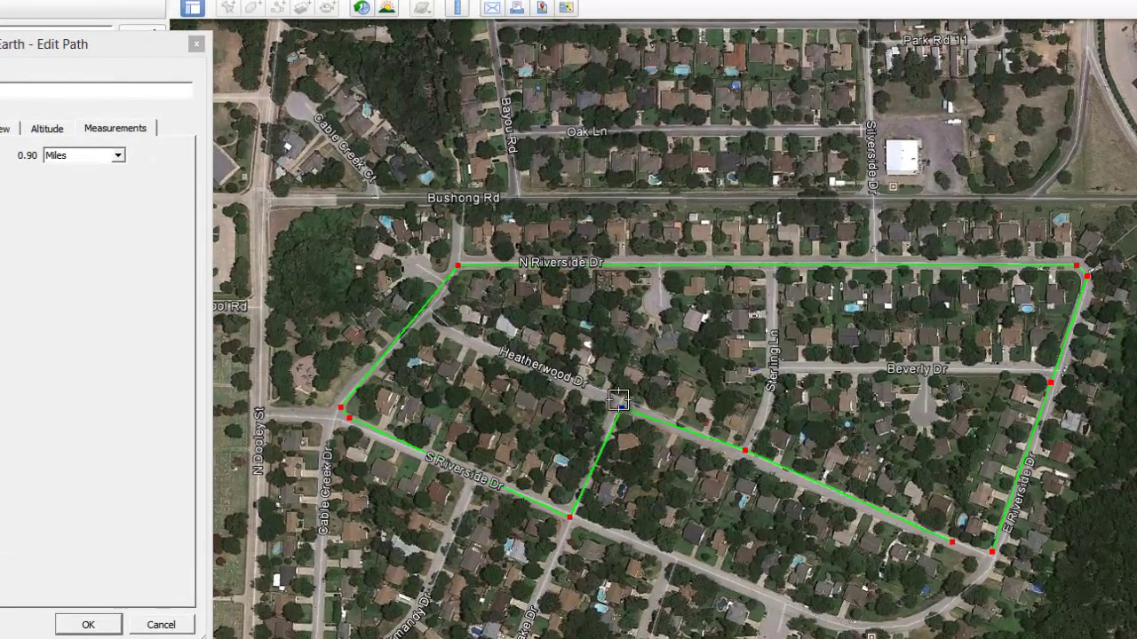
left_click_drag(618, 400, 613, 417)
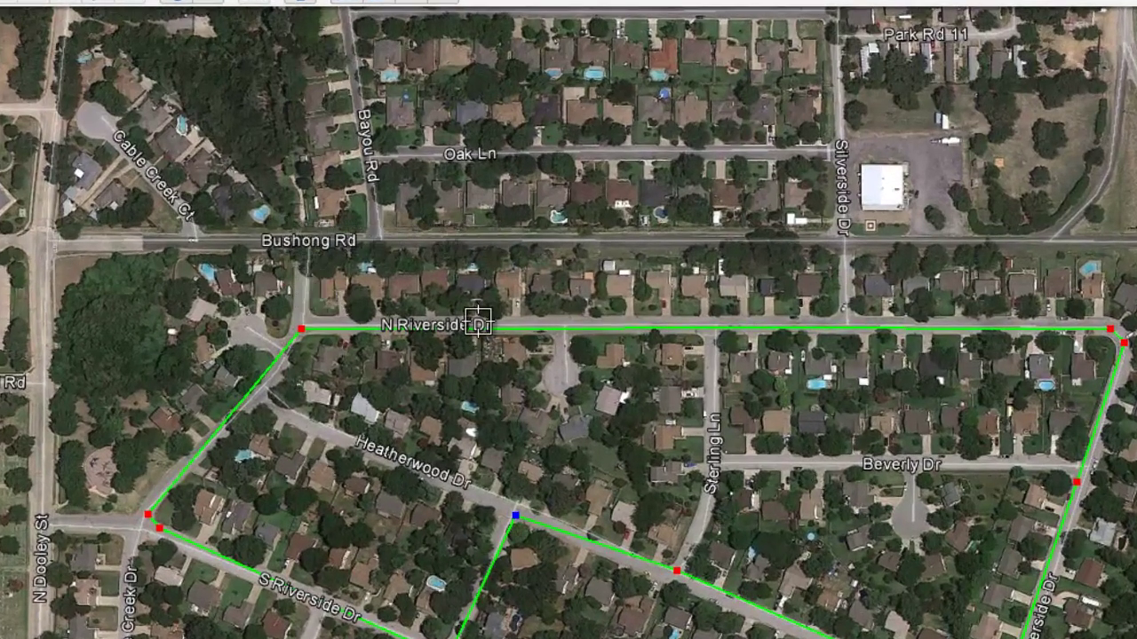
- Insert path points to detour from N Riverside Dr up Silverside Dr and west along Bushong Rd to Cable Creek Dr
left_click(1109, 330)
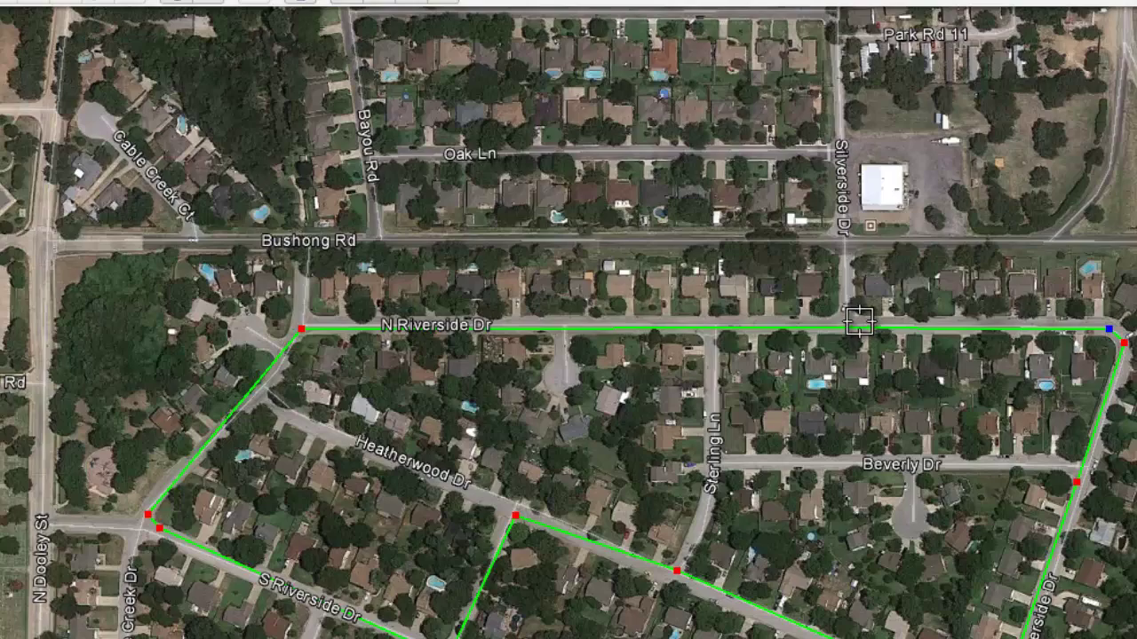
scroll(858, 322, "up", 3)
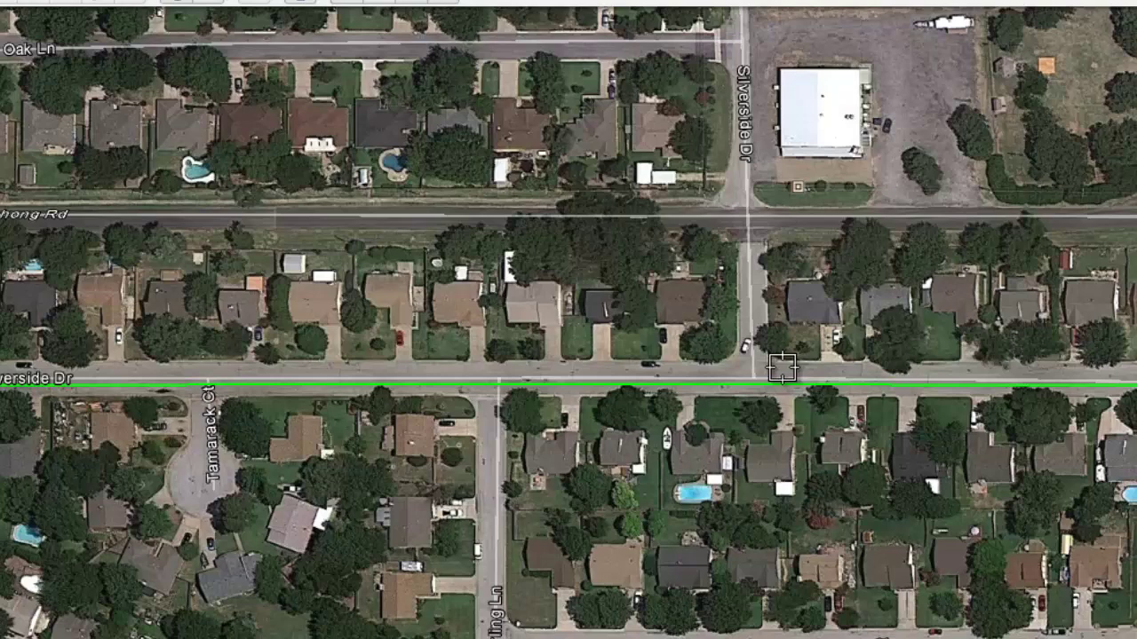
left_click(781, 368)
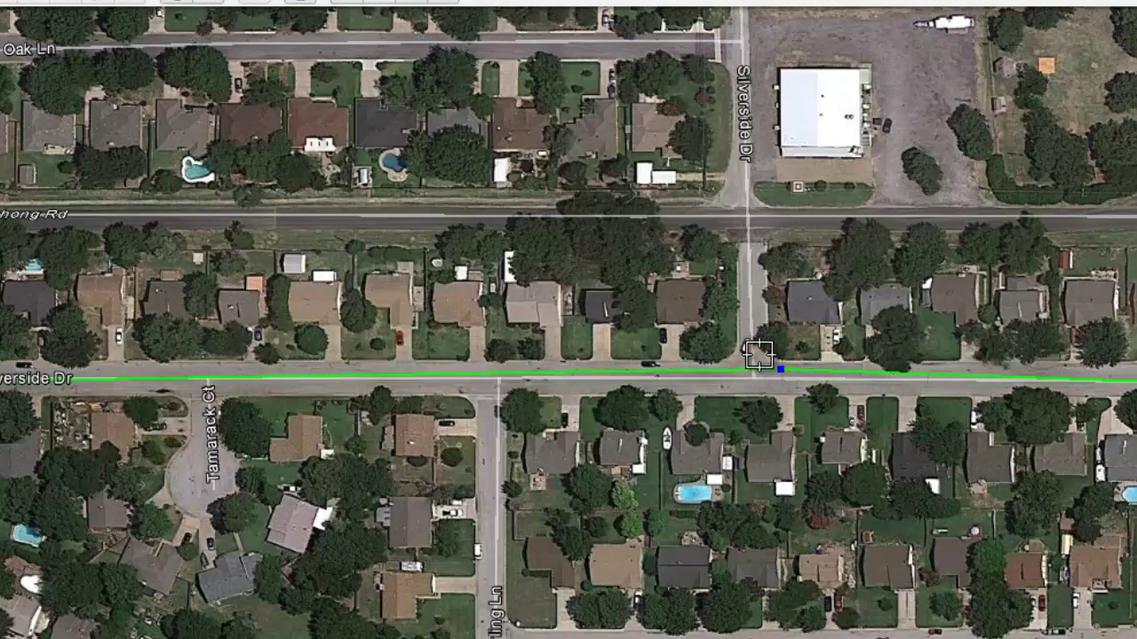
left_click(754, 331)
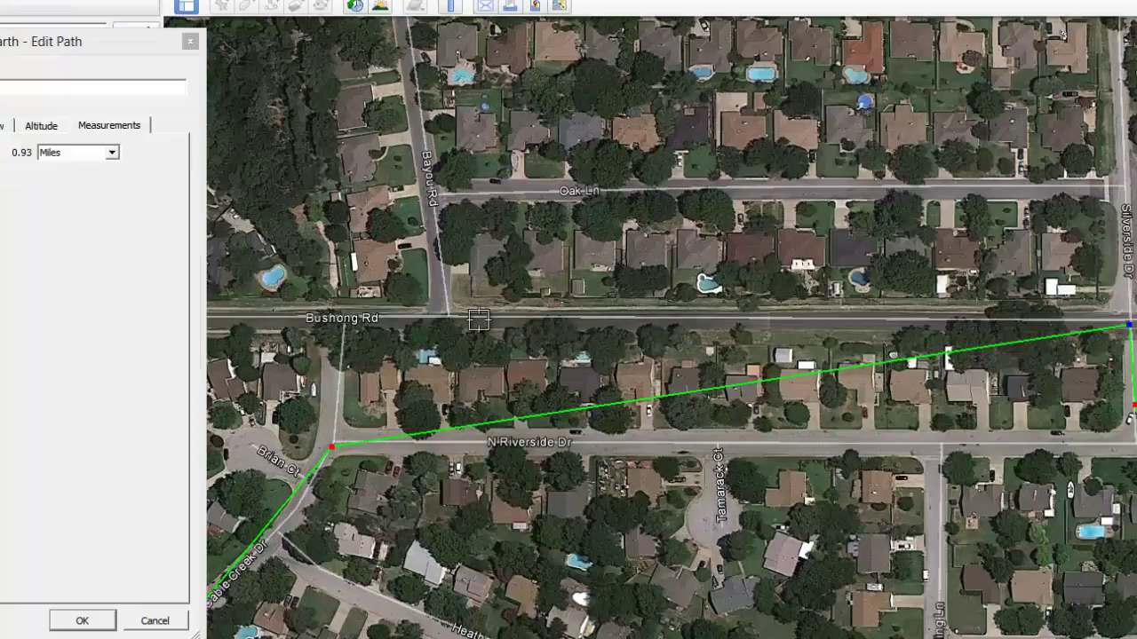
key("Left")
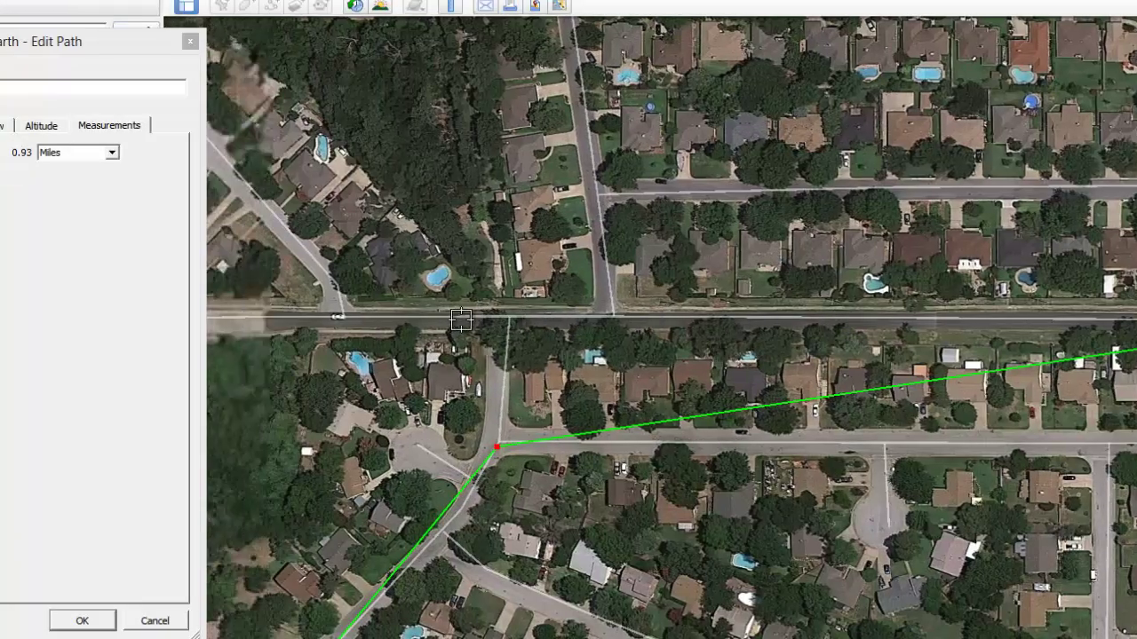
left_click(506, 322)
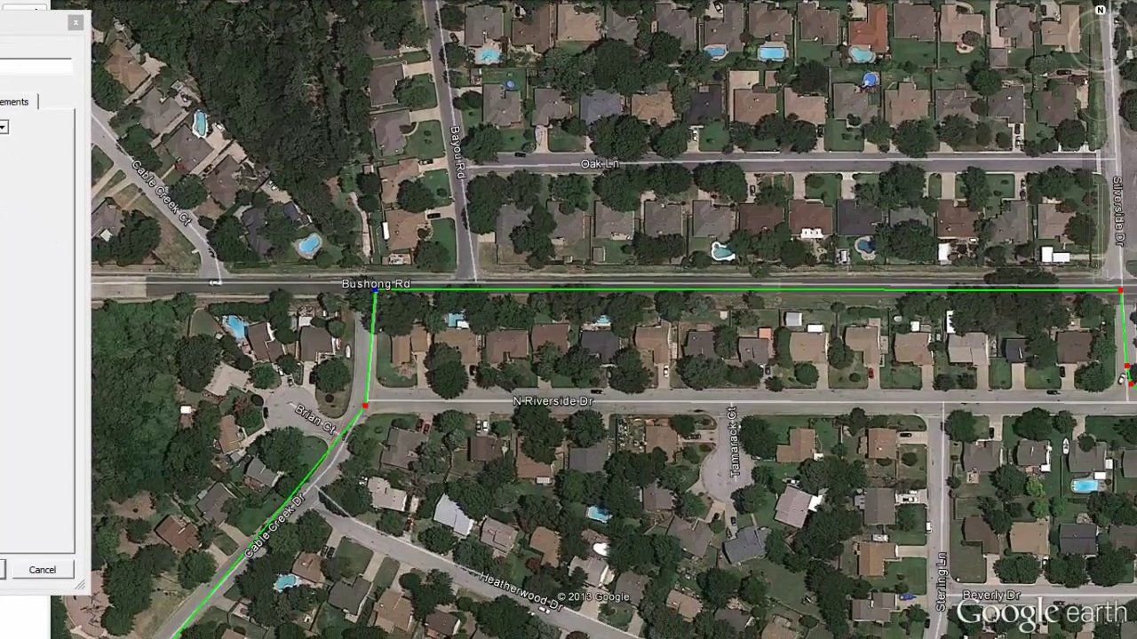
- Move the path's Silverside Dr corner north to Oak Ln and add points along Oak Ln and down Bayou Rd to Bushong Rd
scroll(593, 328, "down", 5)
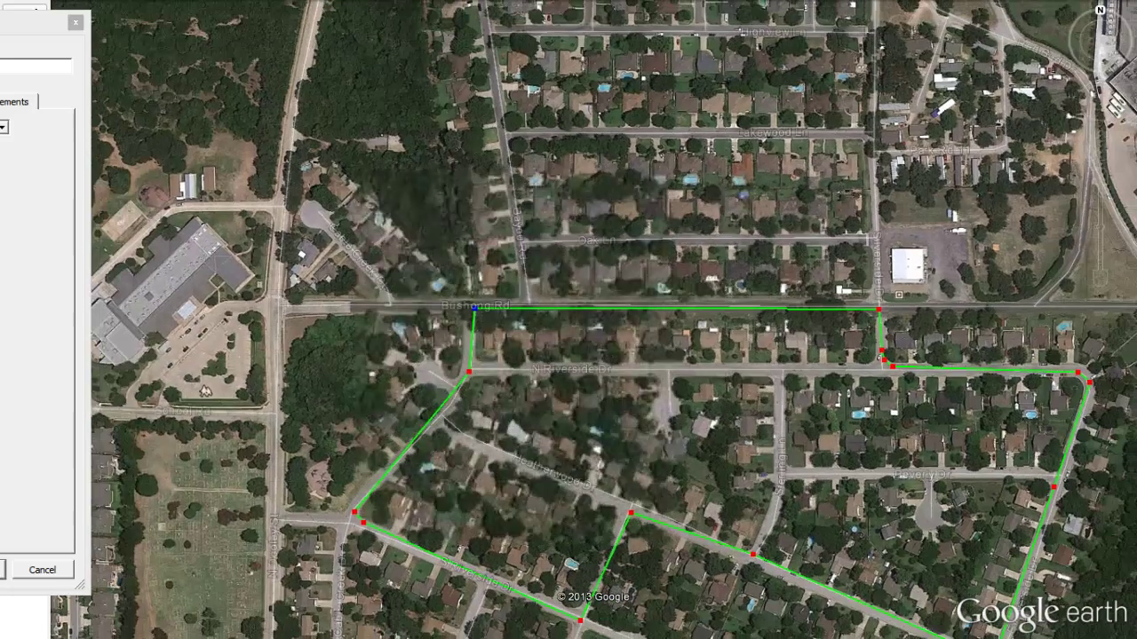
key("Up")
key("Down")
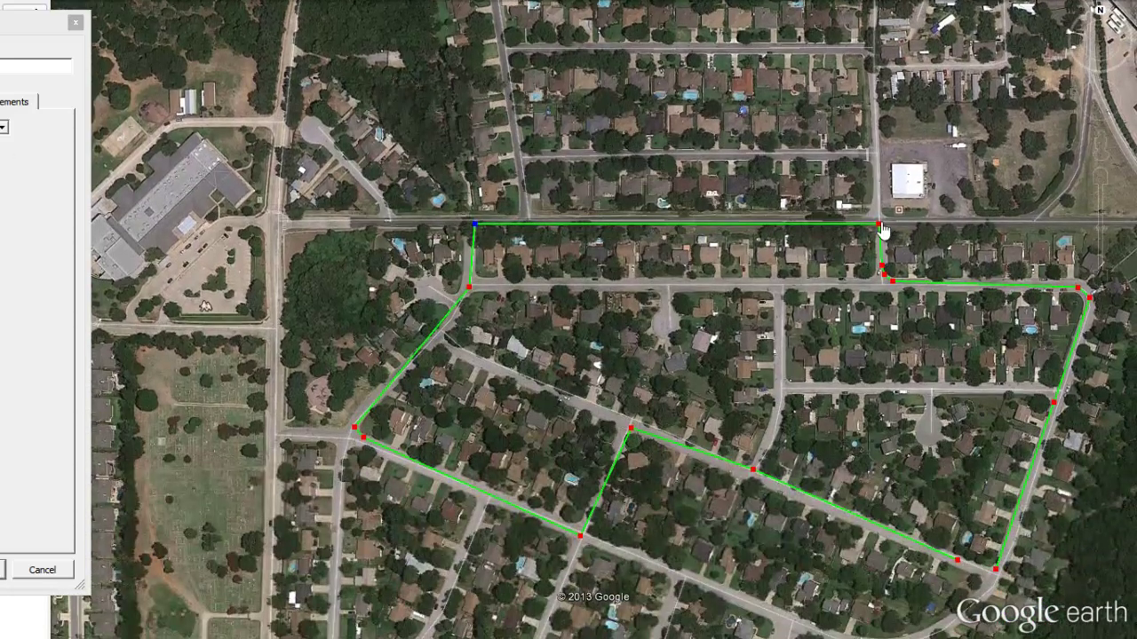
left_click_drag(879, 228, 876, 165)
left_click(865, 155)
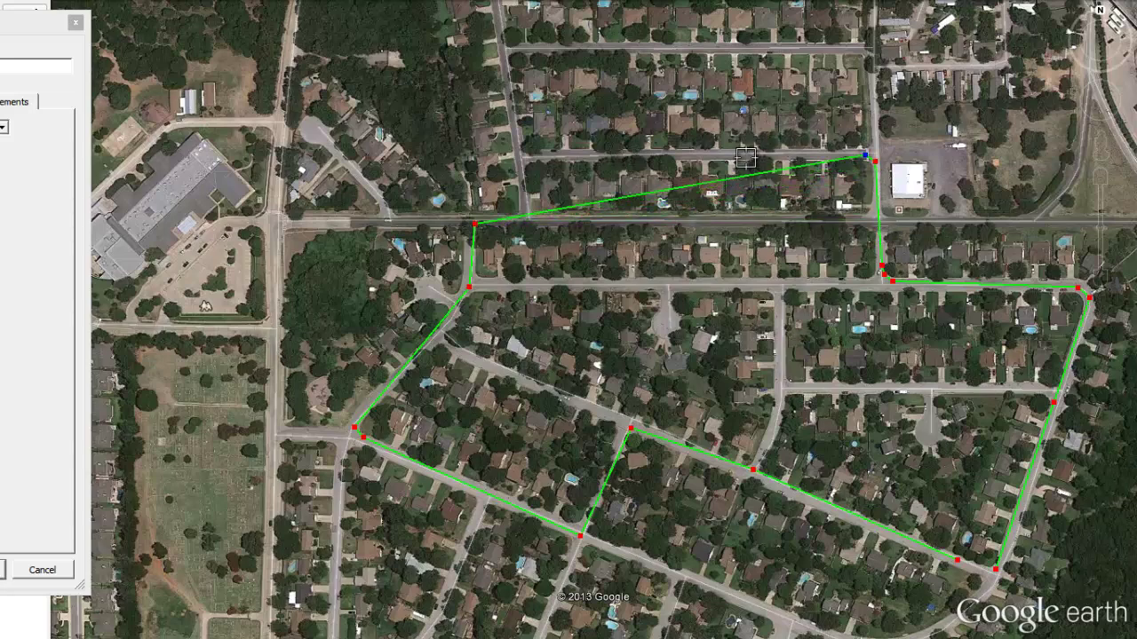
left_click(521, 160)
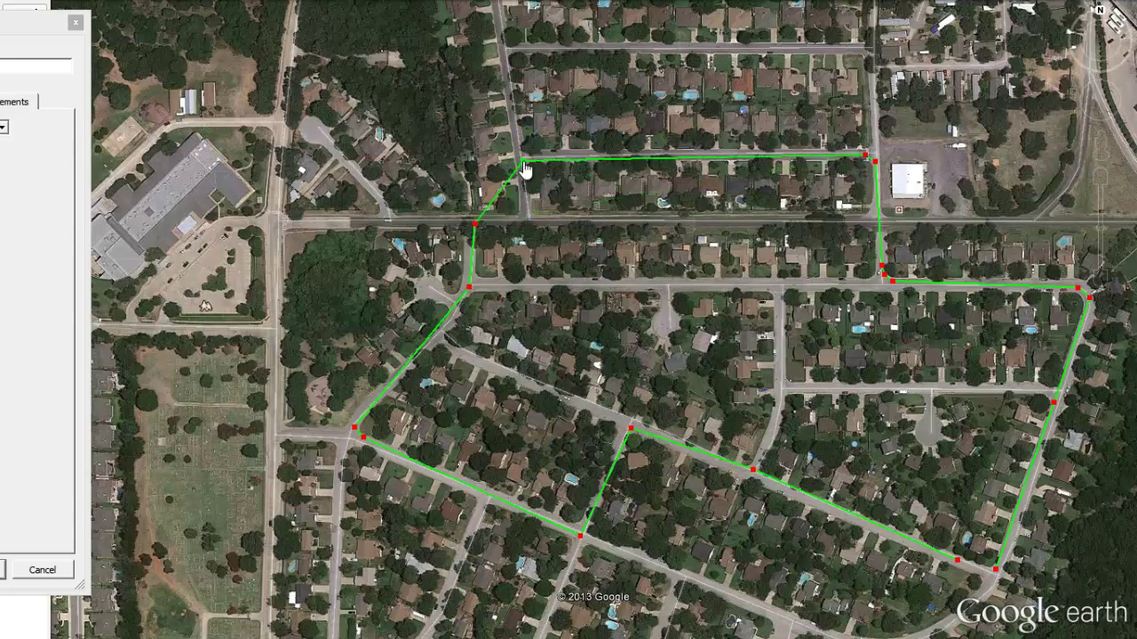
left_click(524, 215)
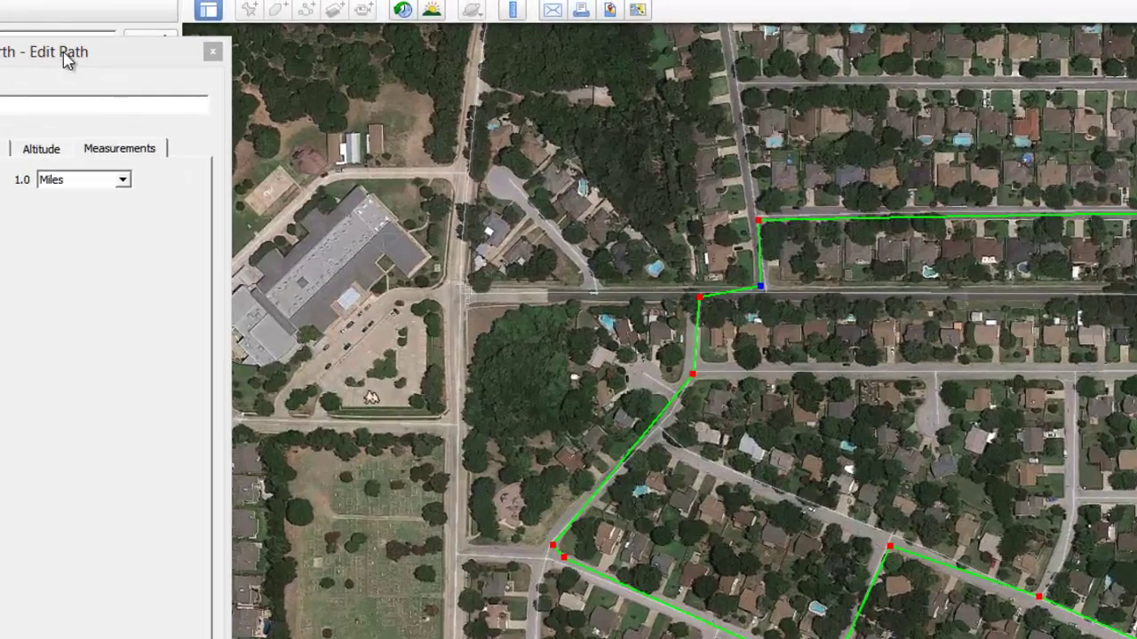
- Set the length unit of the "Around The Block" path to yards
left_click_drag(64, 52, 0, 66)
left_click_drag(537, 80, 53, 71)
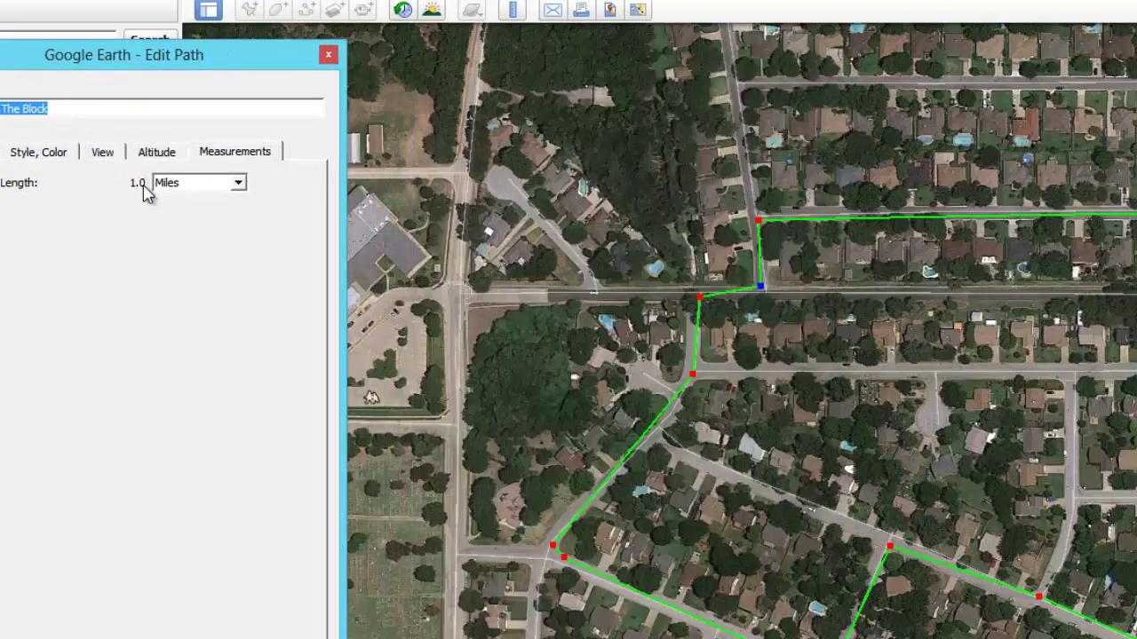
left_click(175, 184)
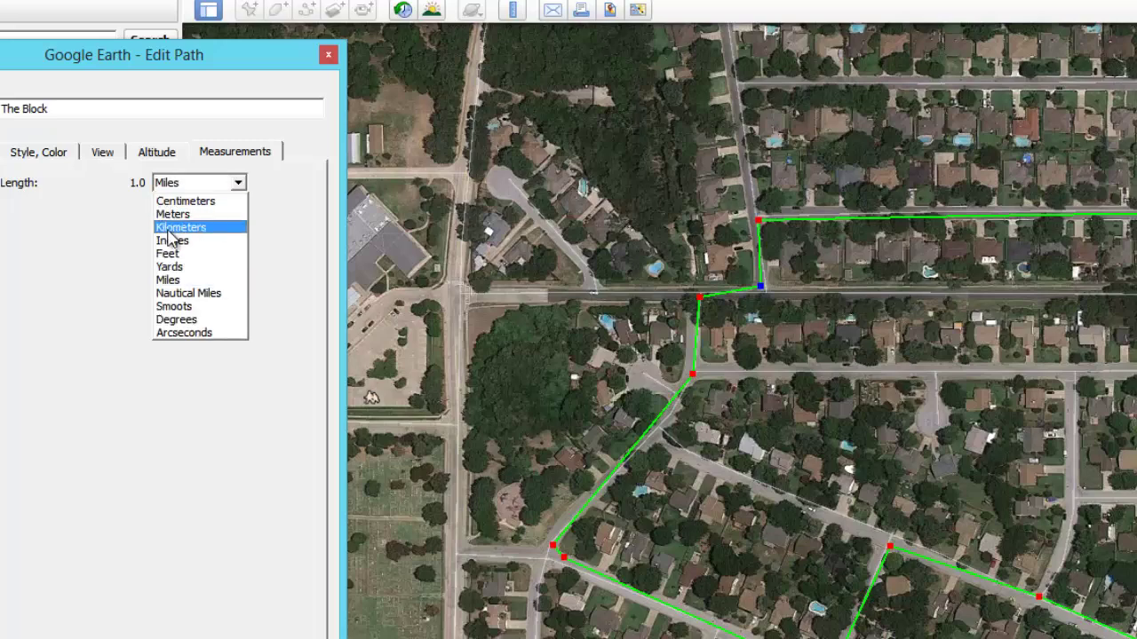
left_click(170, 267)
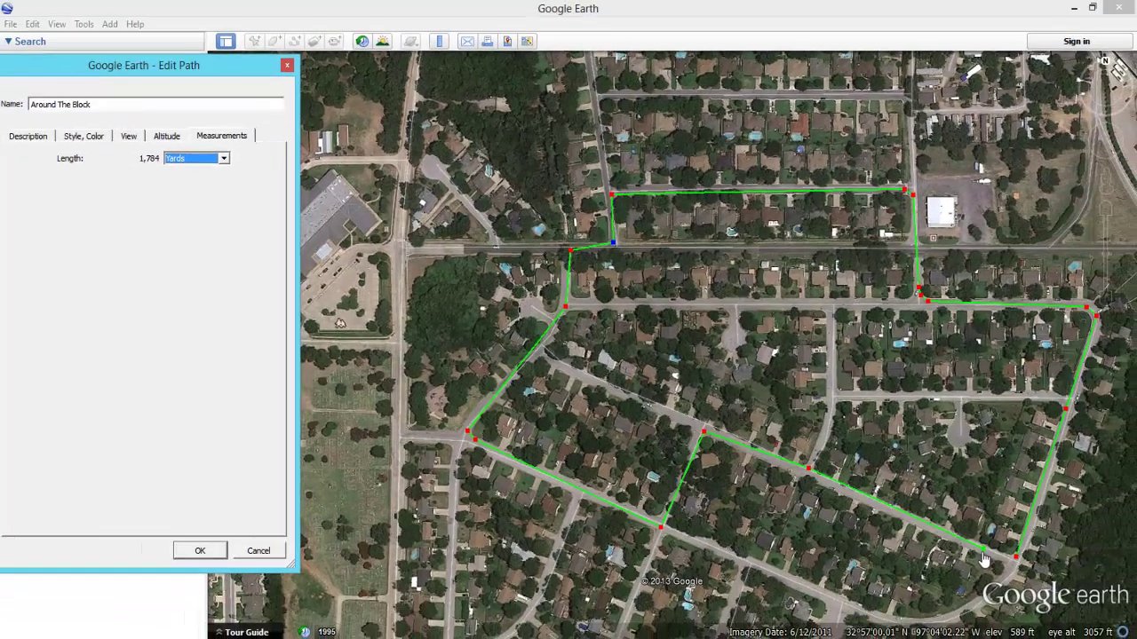
- Adjust the path's points along Heatherwood Dr to bring its length to 1,760 yards, and save the edited path
left_click(982, 554)
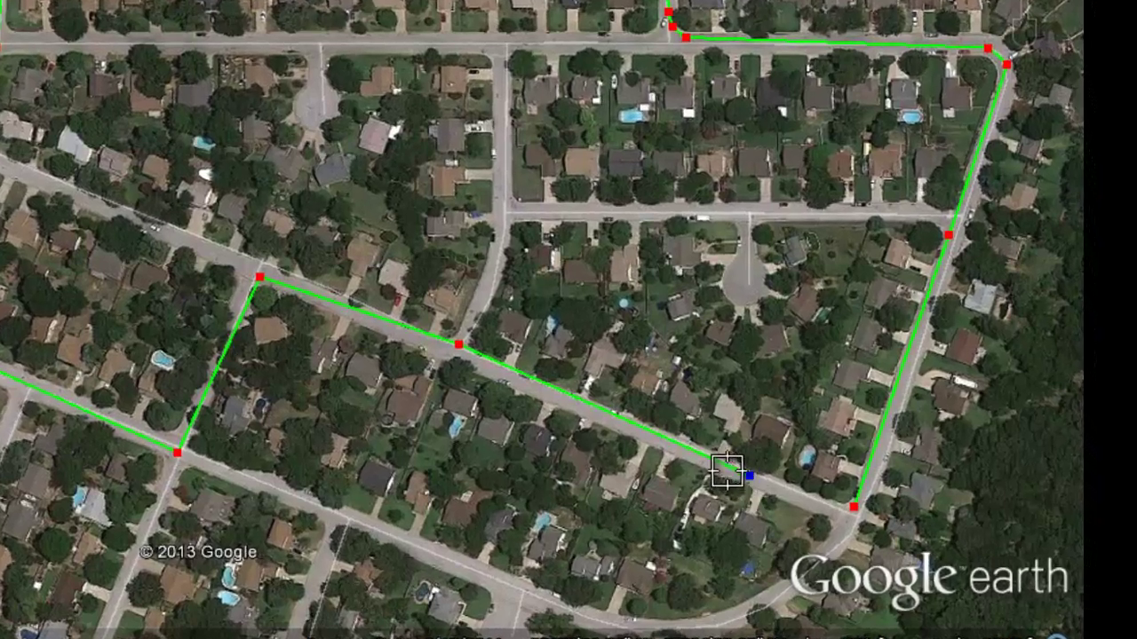
left_click(456, 348)
left_click_drag(457, 352, 453, 357)
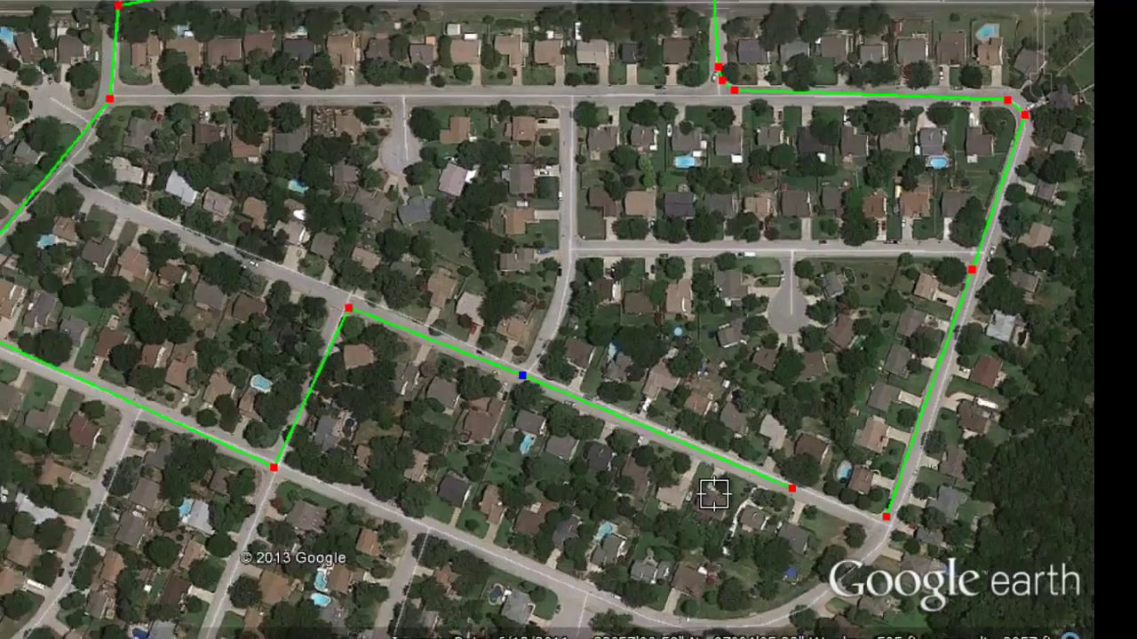
scroll(912, 541, "up", 1)
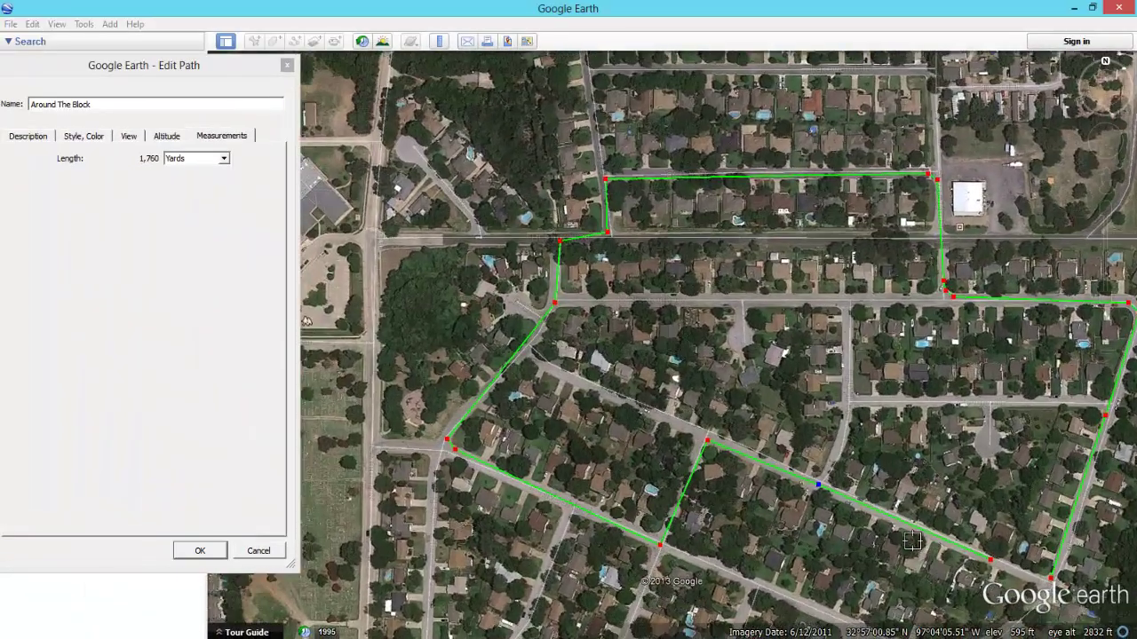
scroll(912, 541, "down", 2)
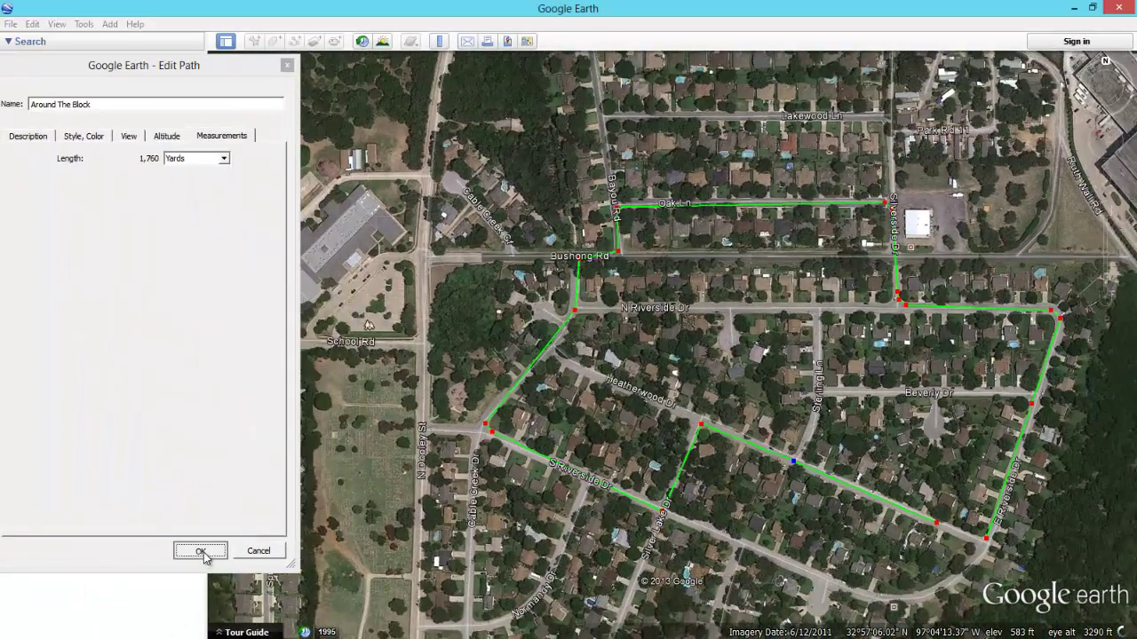
left_click(201, 551)
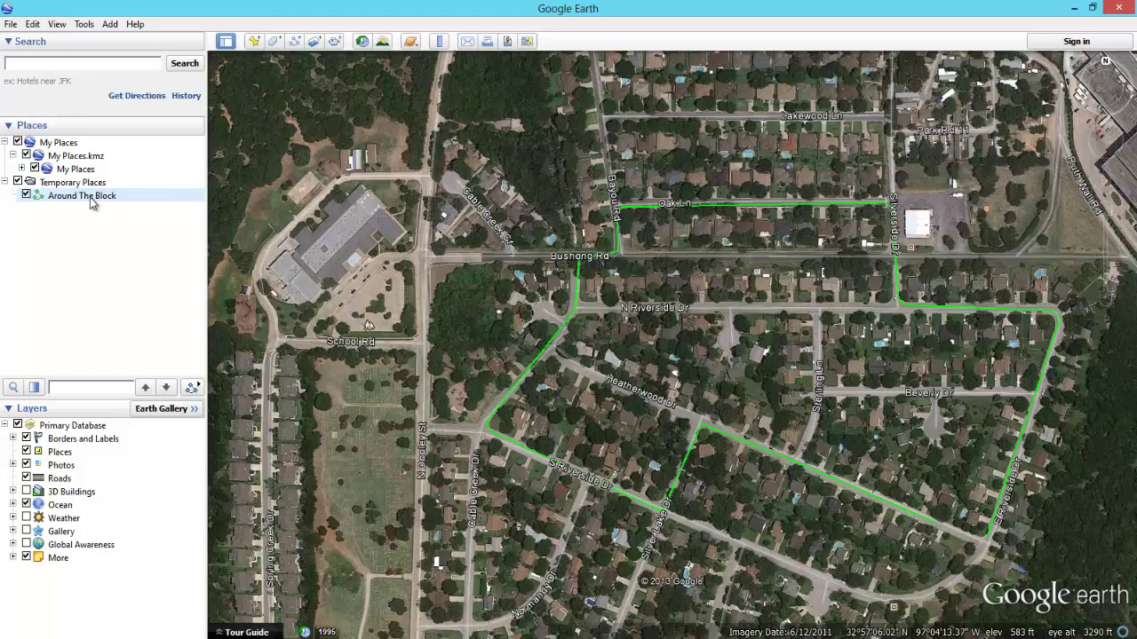
key("plus")
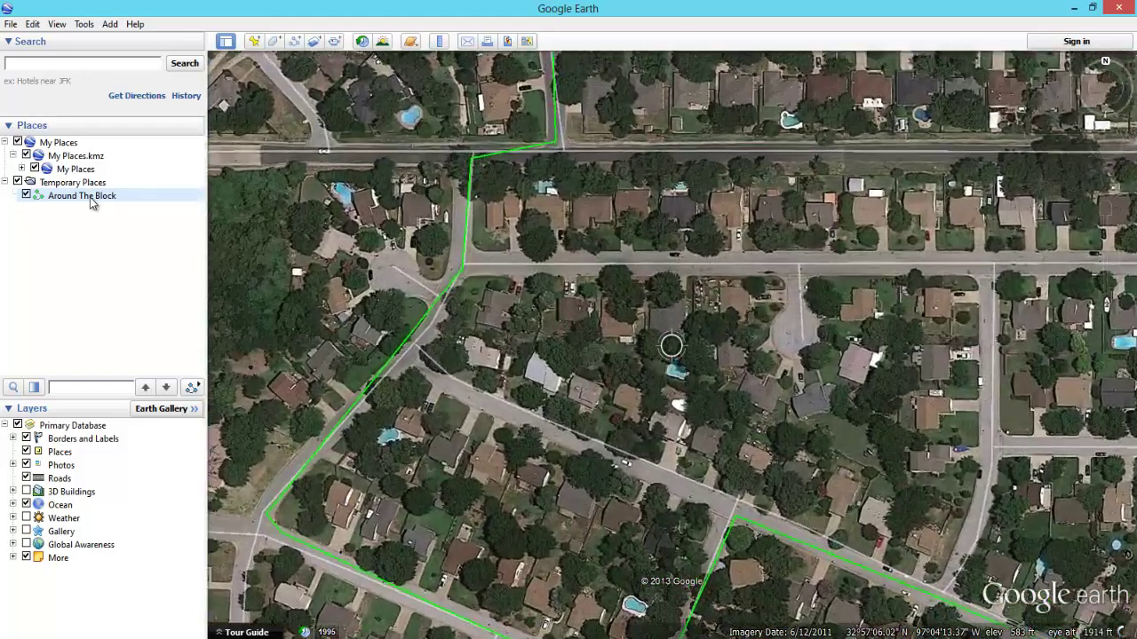
key("Down")
key("Left")
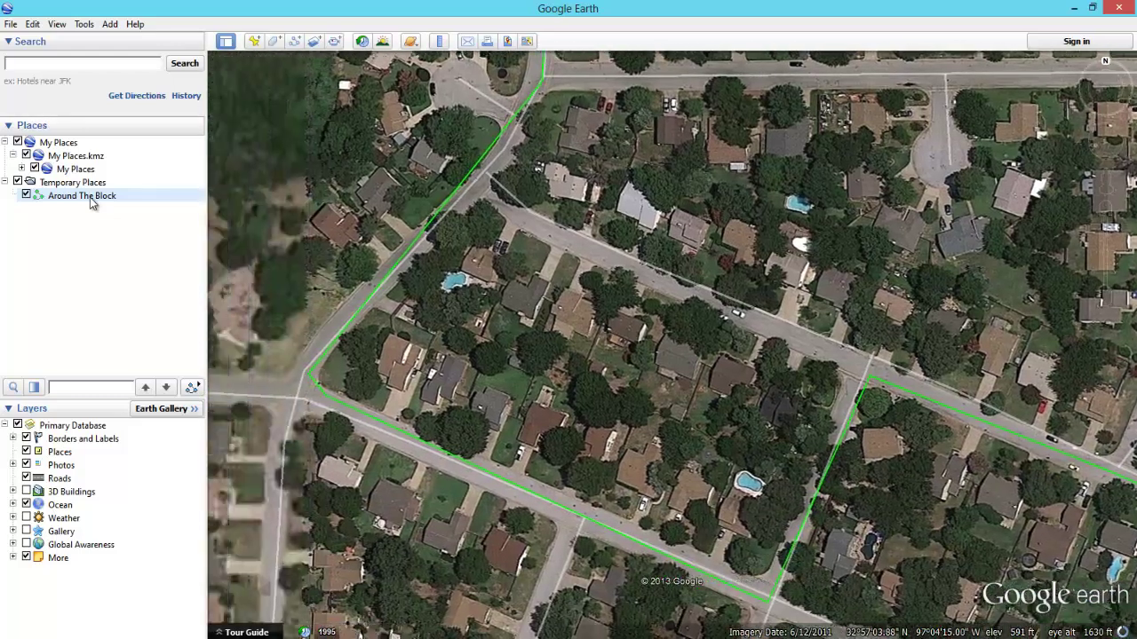
key("minus")
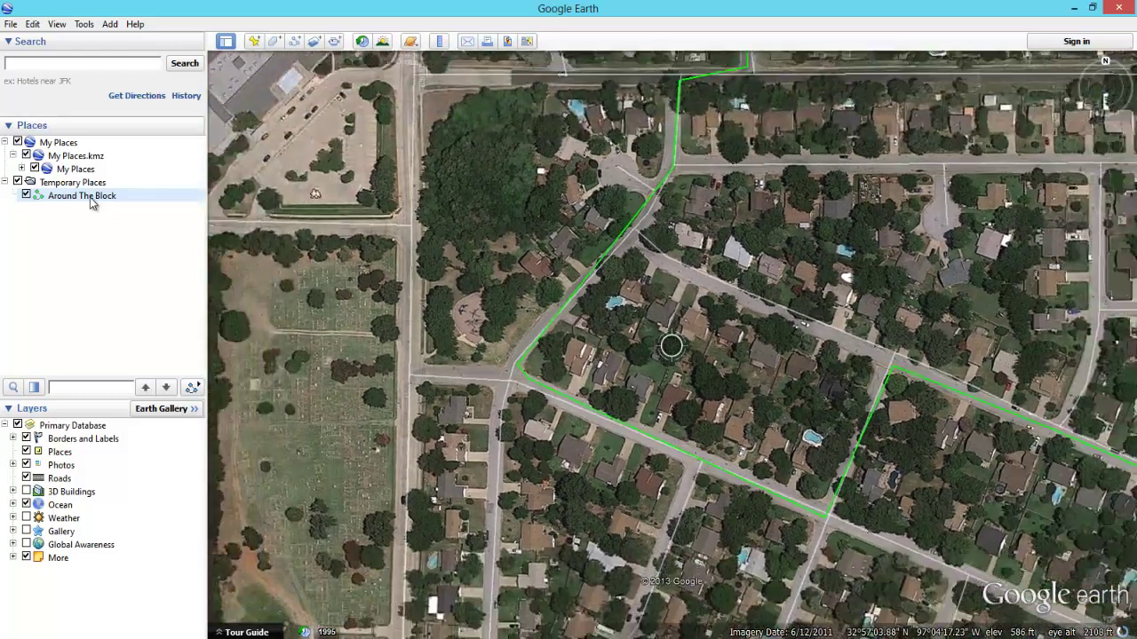
key("Down")
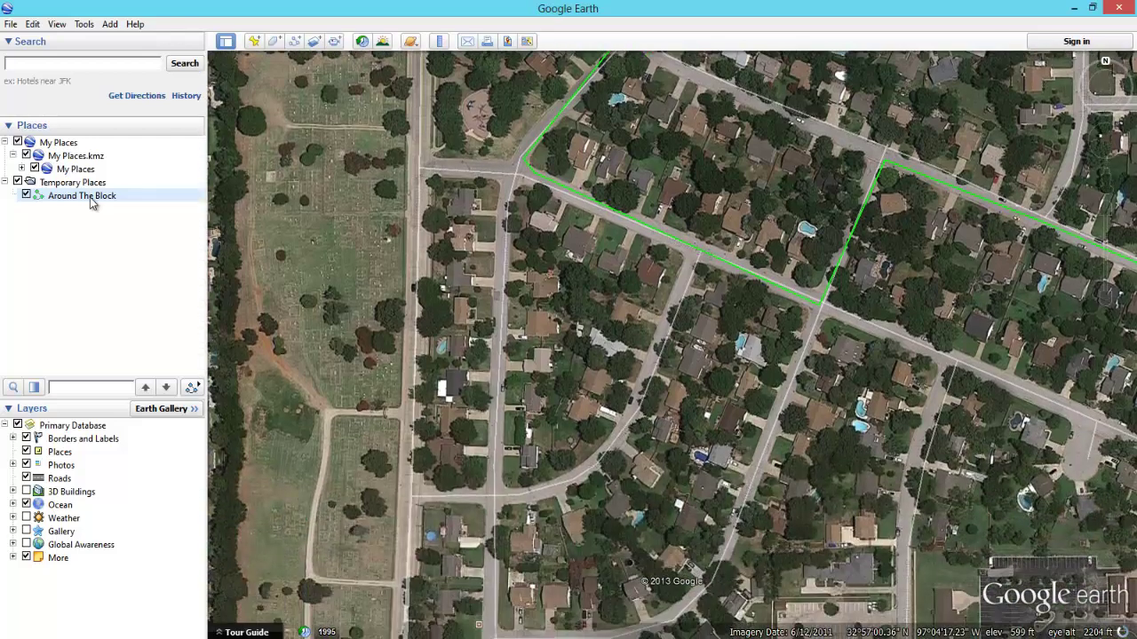
key("Down")
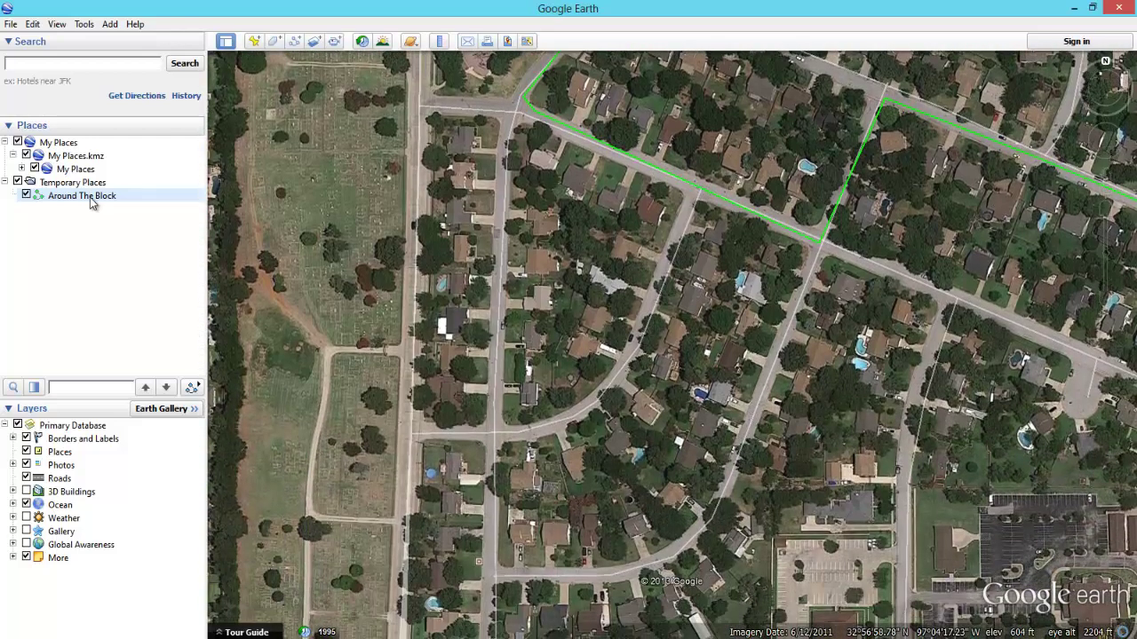
- Enter Street View on Dove Loop Rd near Cory Street, south of the Around The Block path
key("Down")
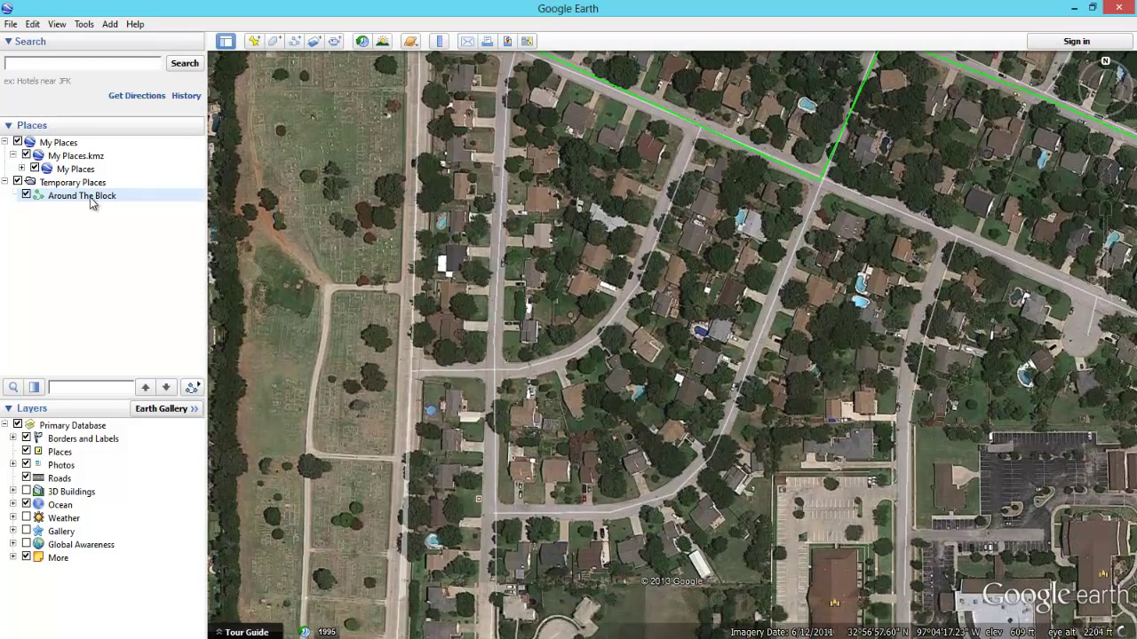
key("minus")
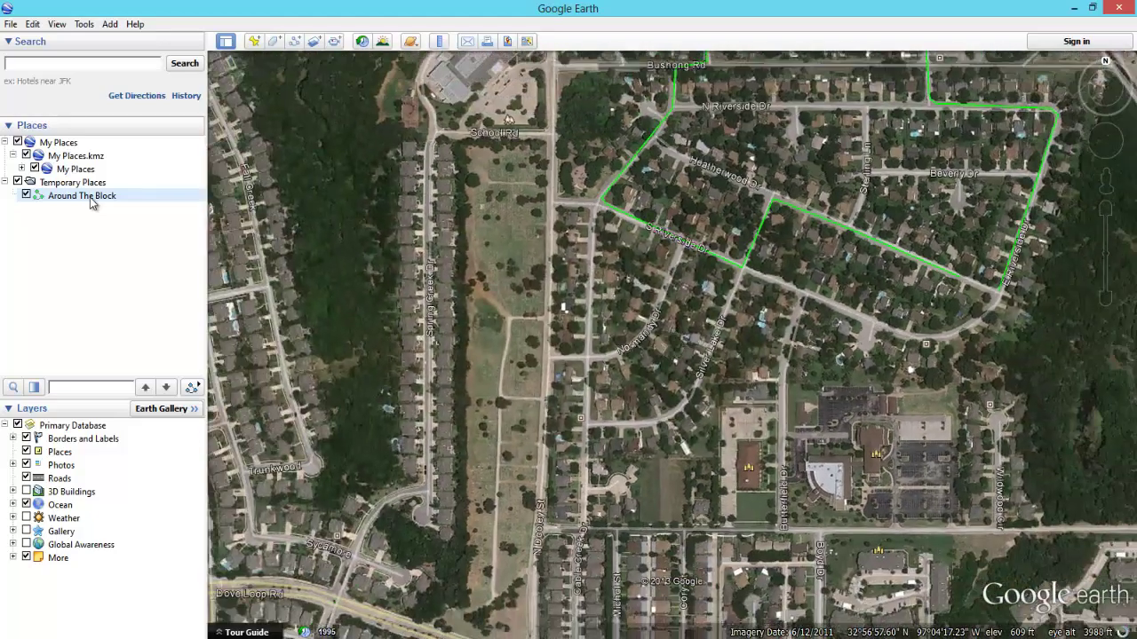
key("Down")
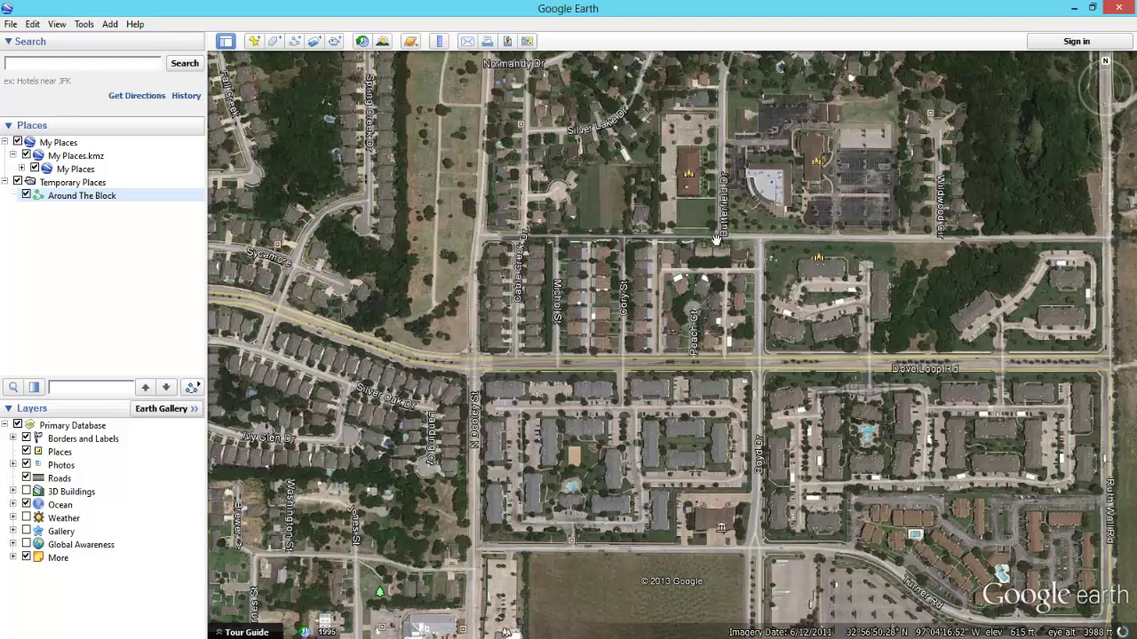
mouse_move(1105, 183)
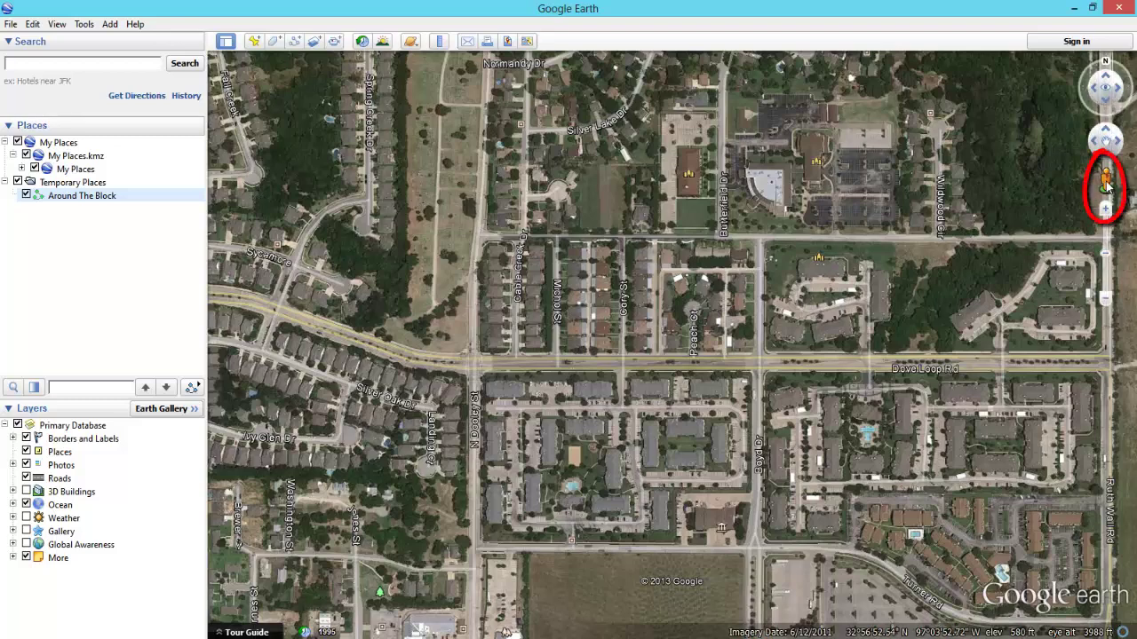
left_click_drag(1105, 183, 939, 291)
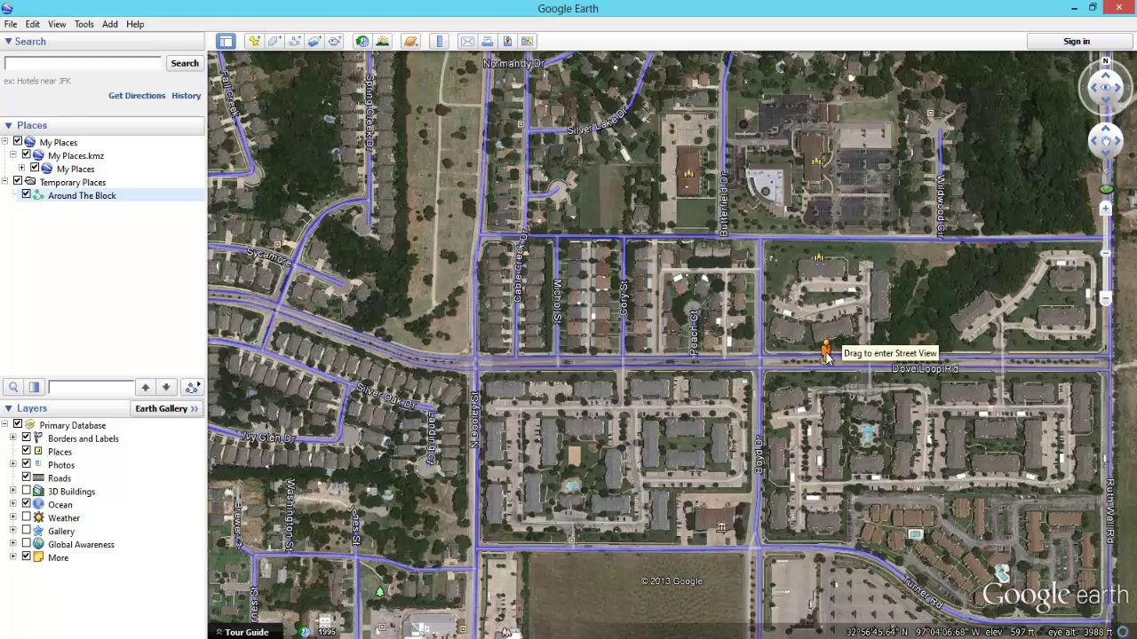
left_click_drag(817, 355, 653, 352)
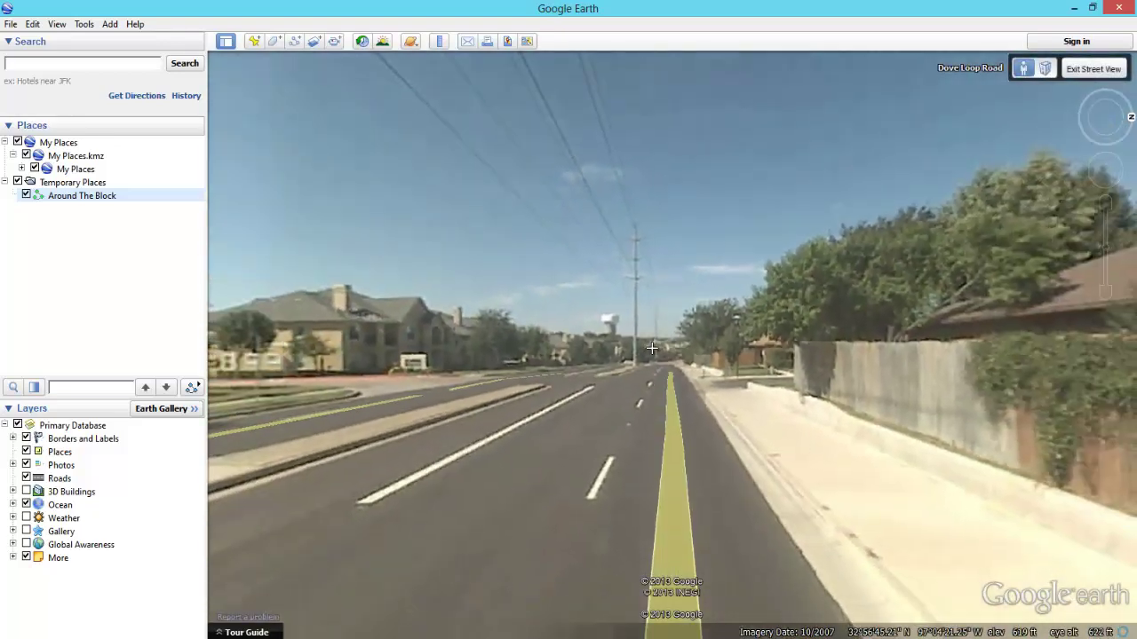
- Travel west along Dove Loop Road in Street View past Cory Street, looking around along the way
scroll(652, 348, "up", 4)
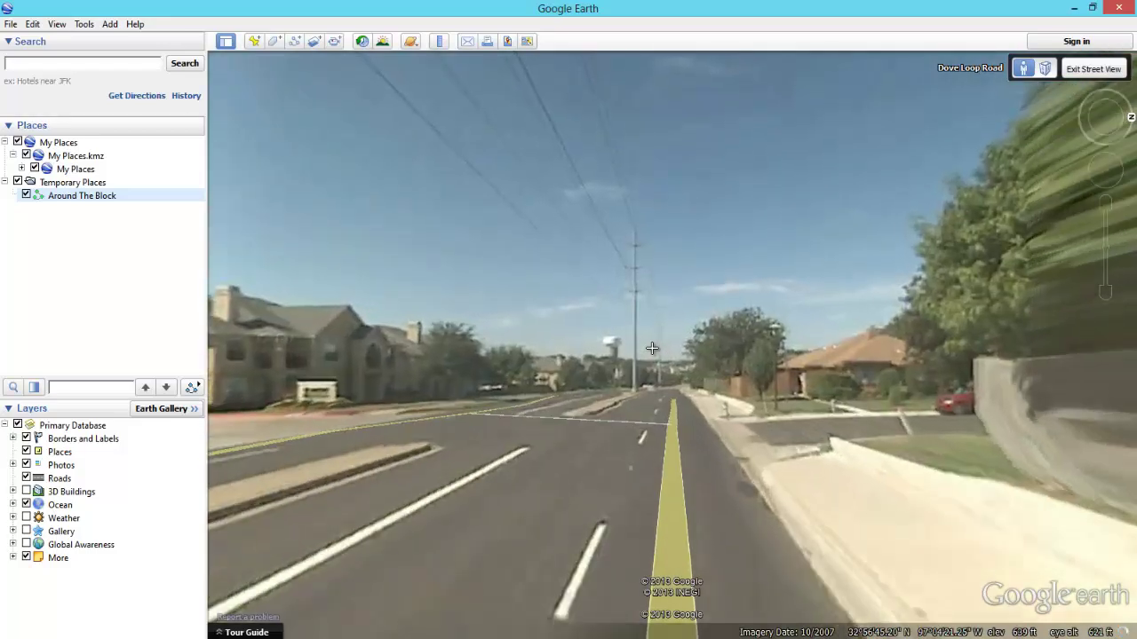
scroll(652, 348, "up", 4)
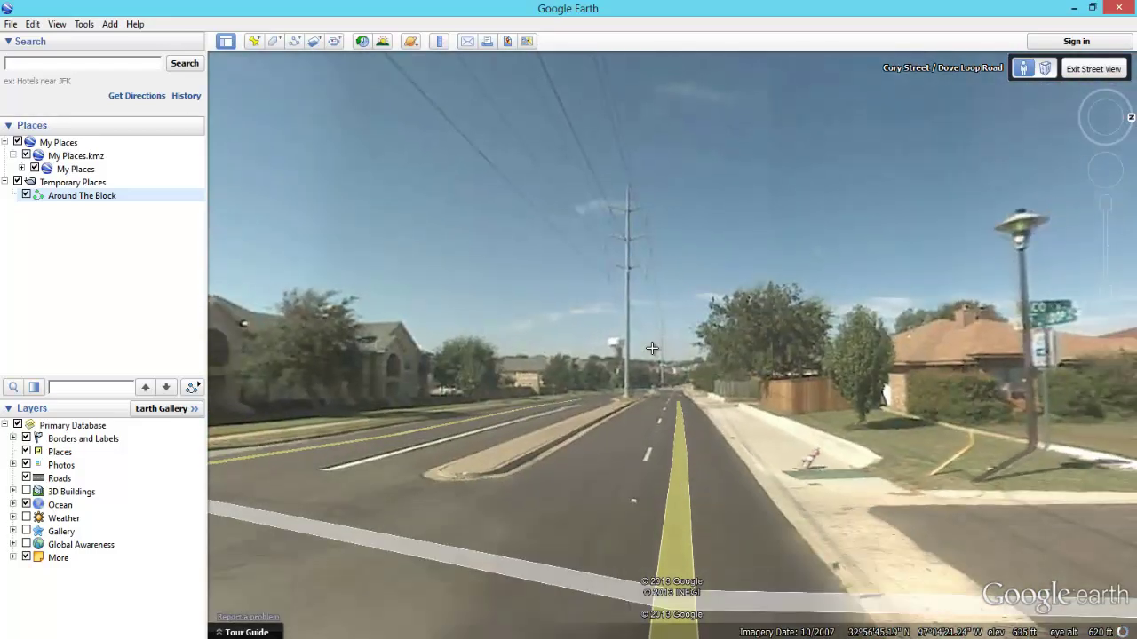
key("Left")
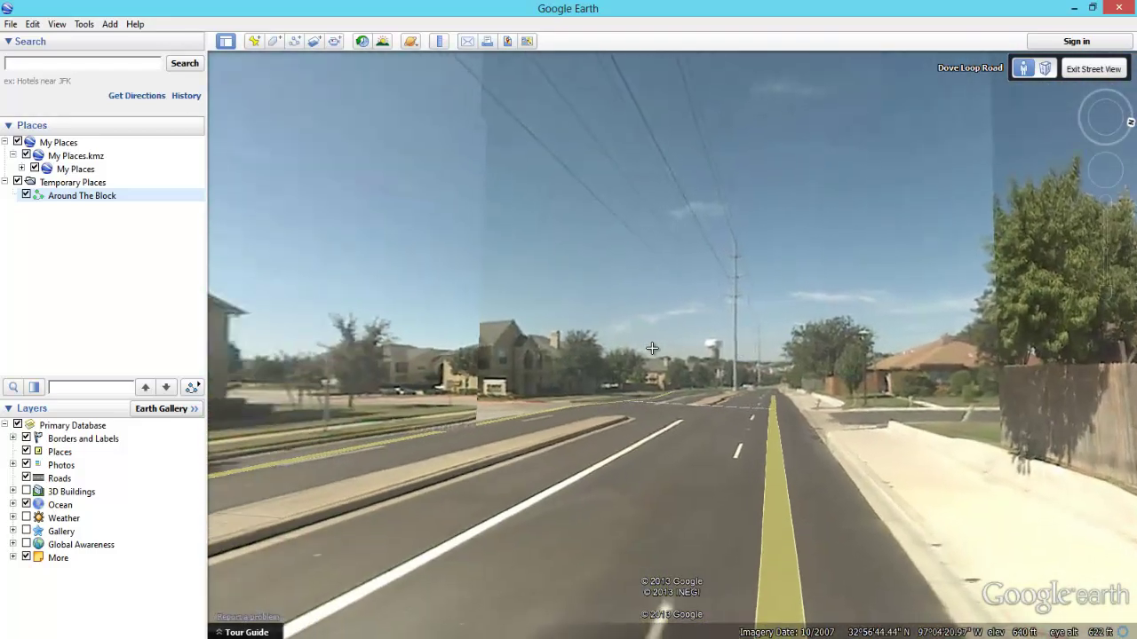
key("Right")
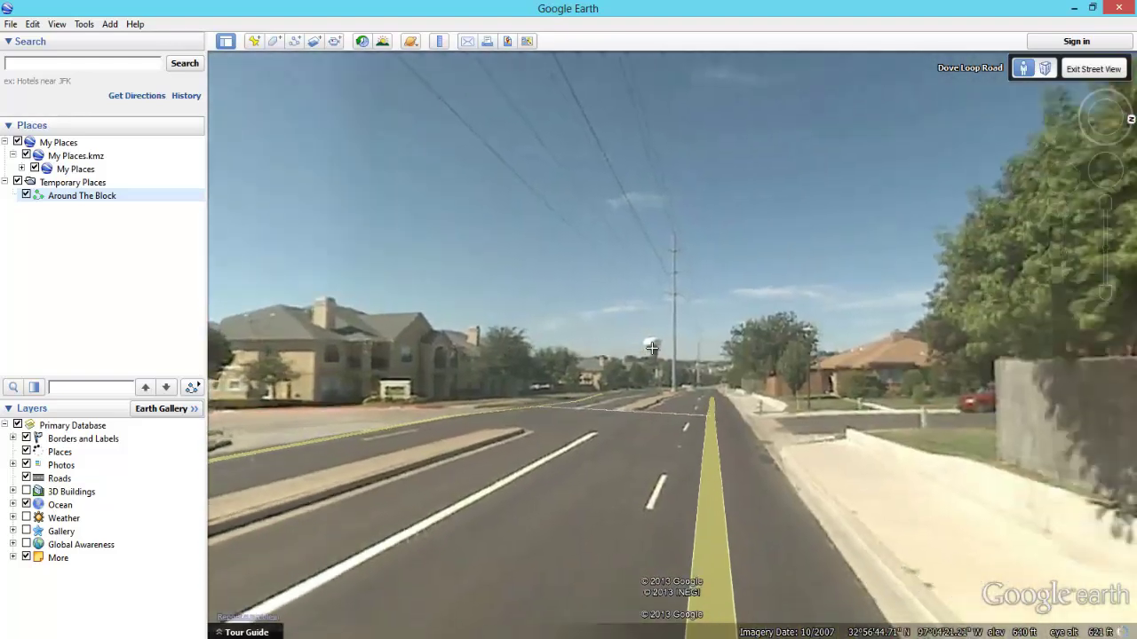
key("Left")
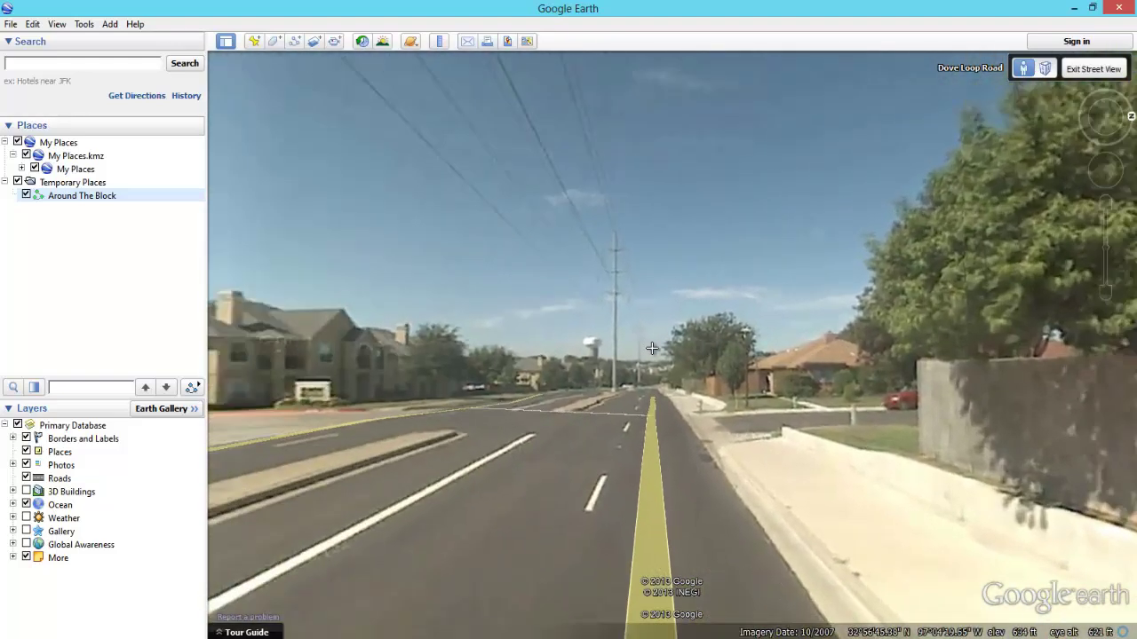
key("Up")
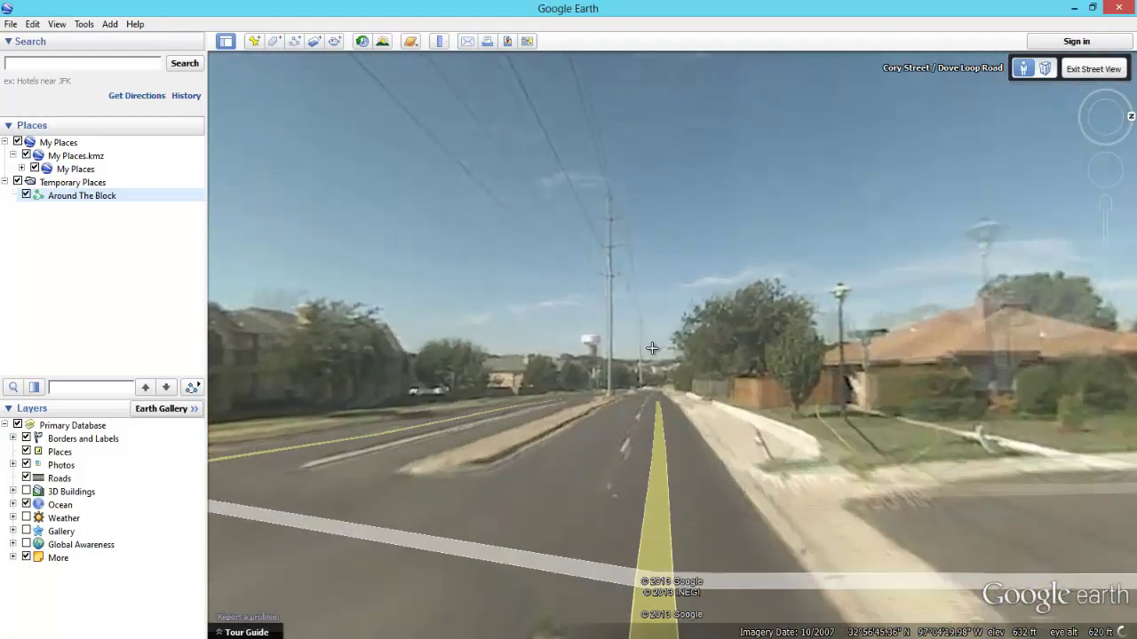
key("Up")
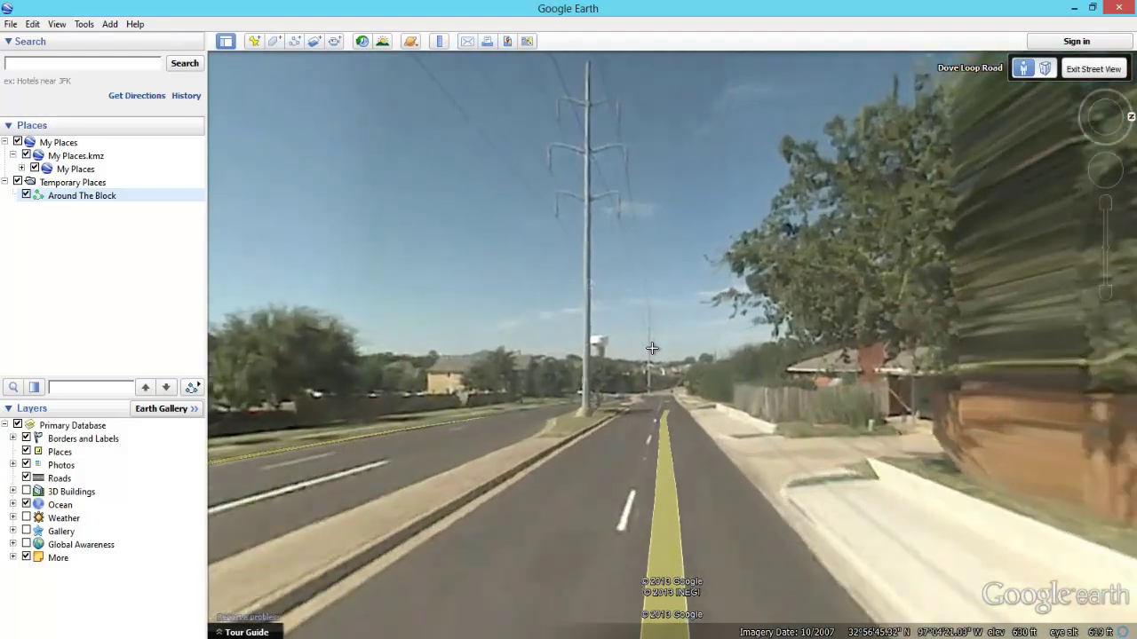
key("Up")
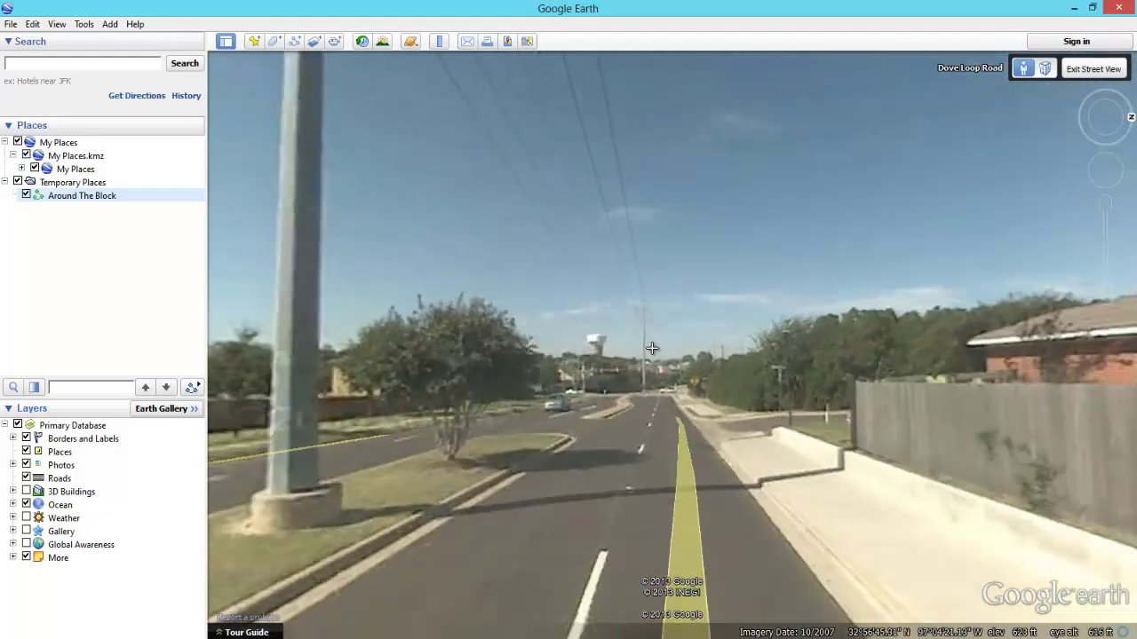
key("Up")
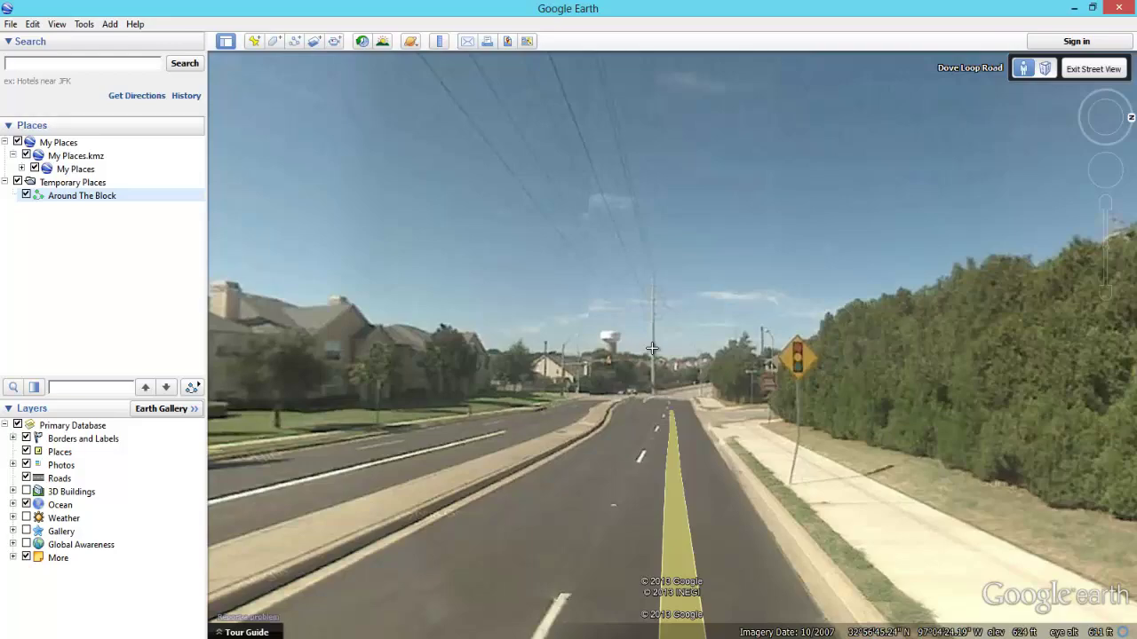
- Leave Street View, reset the view to north-up and straight down, and show the whole Around The Block path from above
scroll(652, 348, "down", 5)
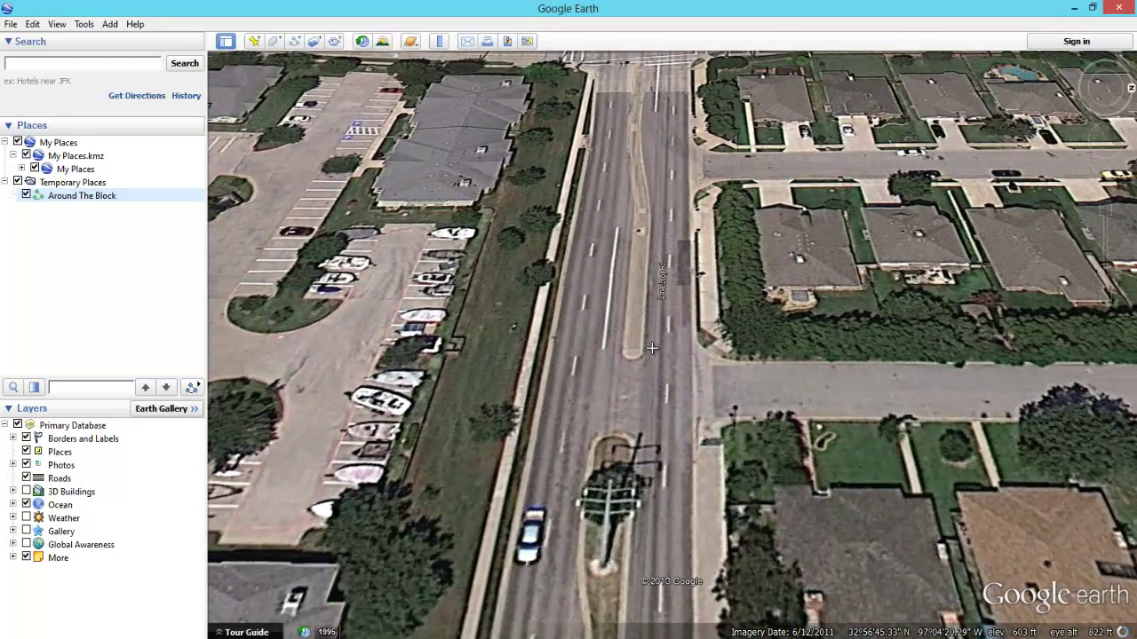
key("r")
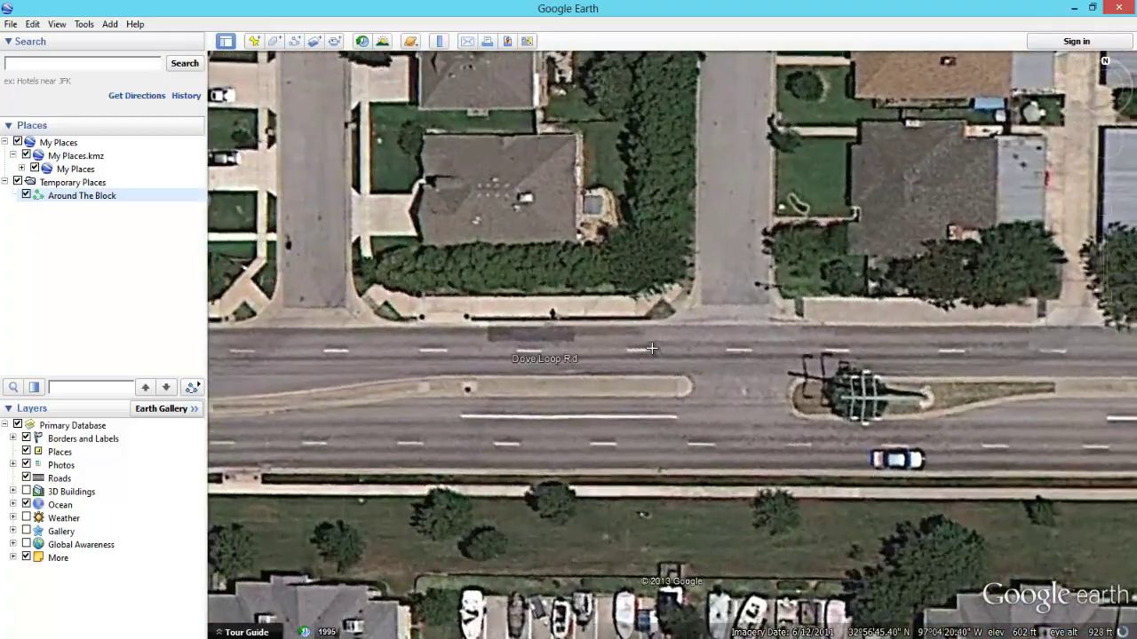
scroll(652, 348, "down", 3)
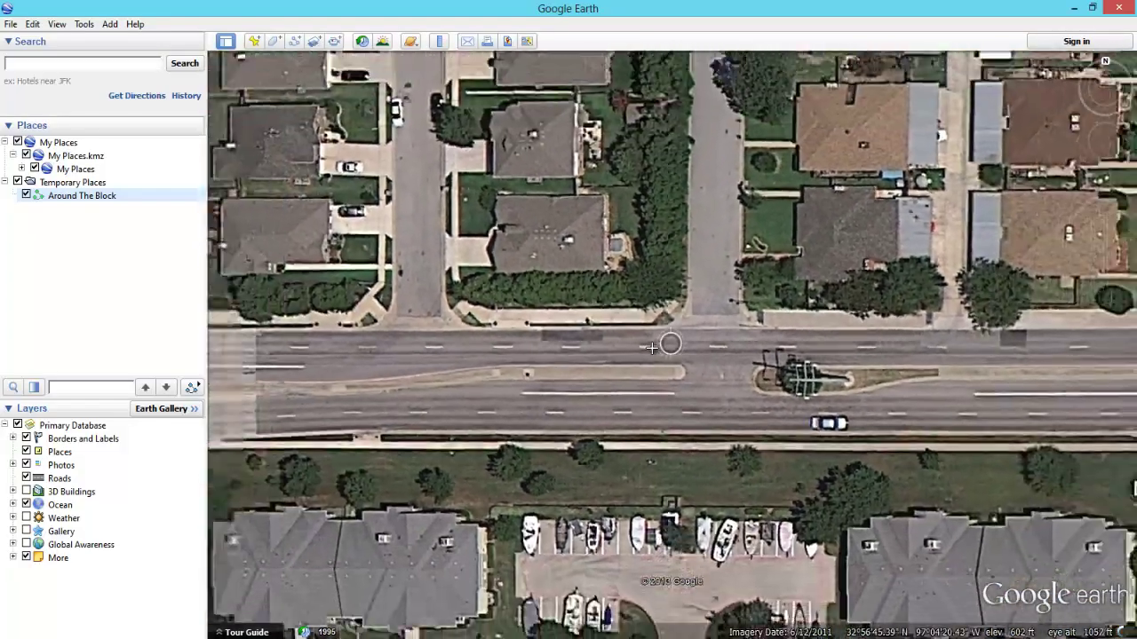
scroll(651, 348, "down", 3)
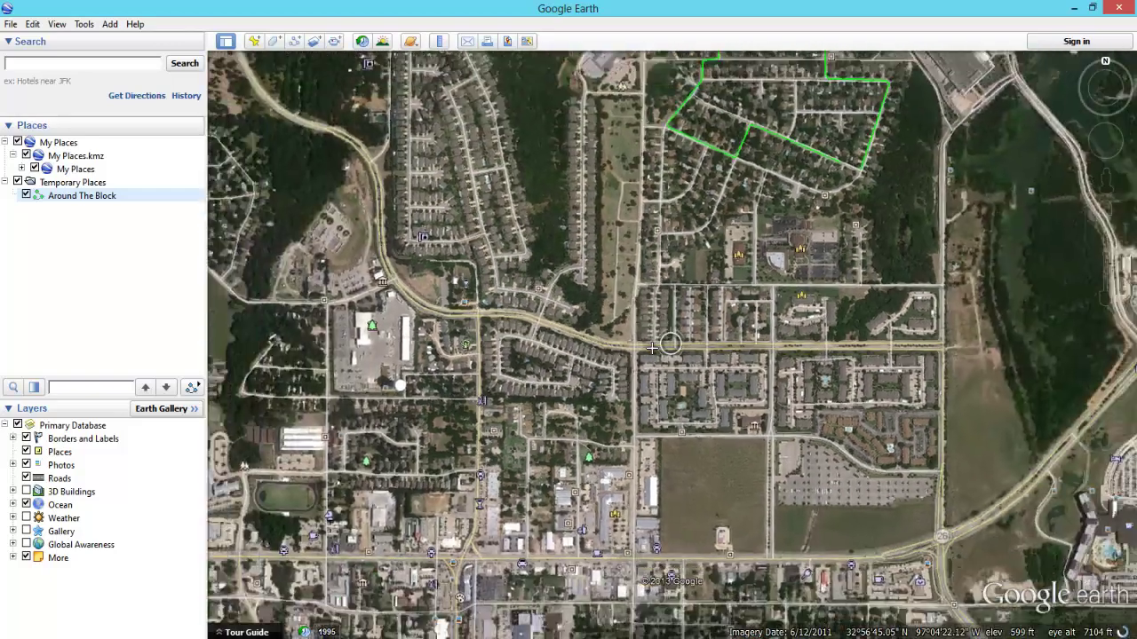
scroll(651, 348, "down", 3)
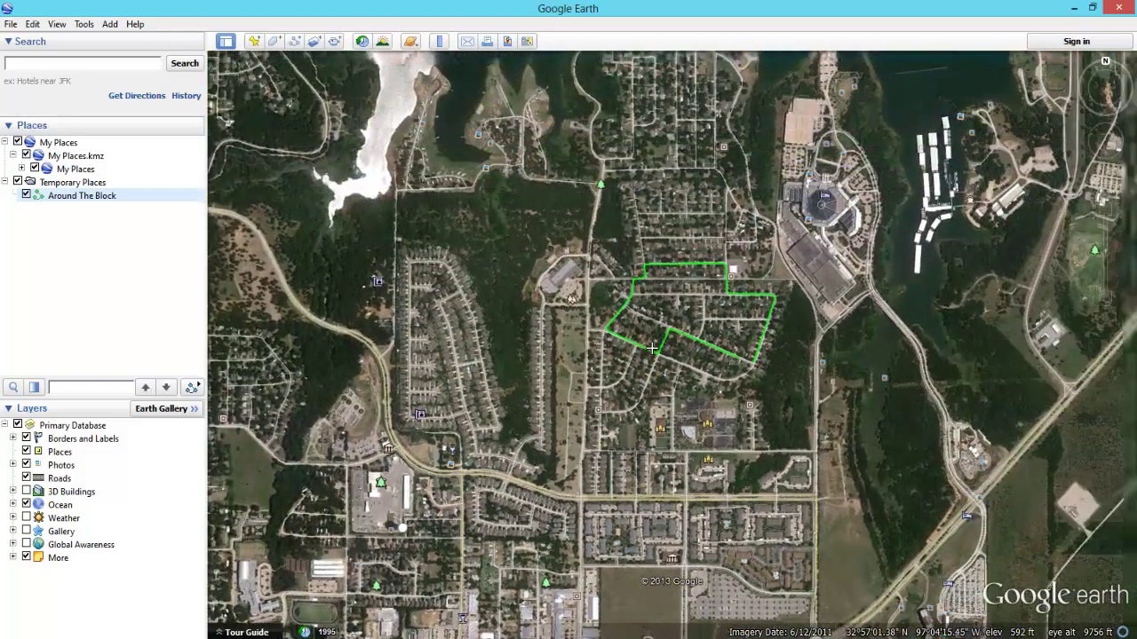